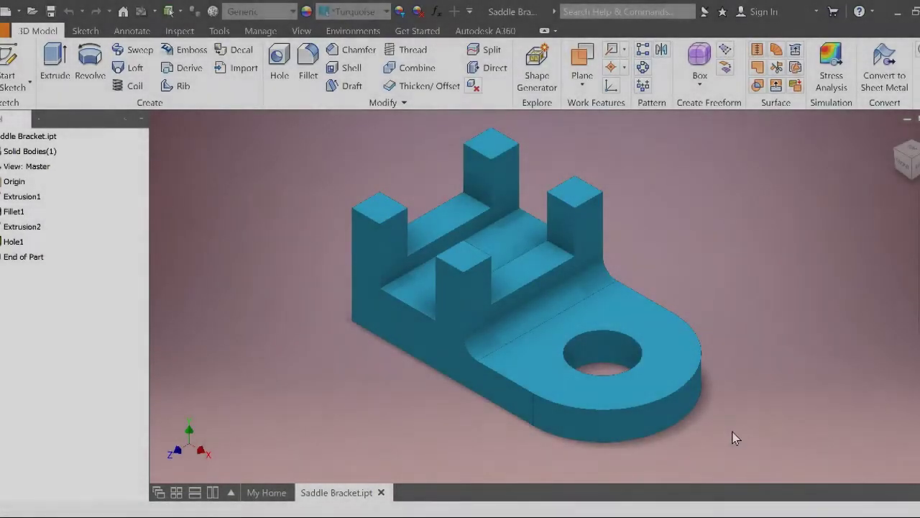
# - Orbit the reference bracket model to inspect it from above and from the front
pyautogui.press('F4')
pyautogui.moveTo(721, 434)
pyautogui.mouseDown()
pyautogui.moveTo(719, 339)
pyautogui.moveTo(713, 432)
pyautogui.mouseUp()
pyautogui.press('Escape')
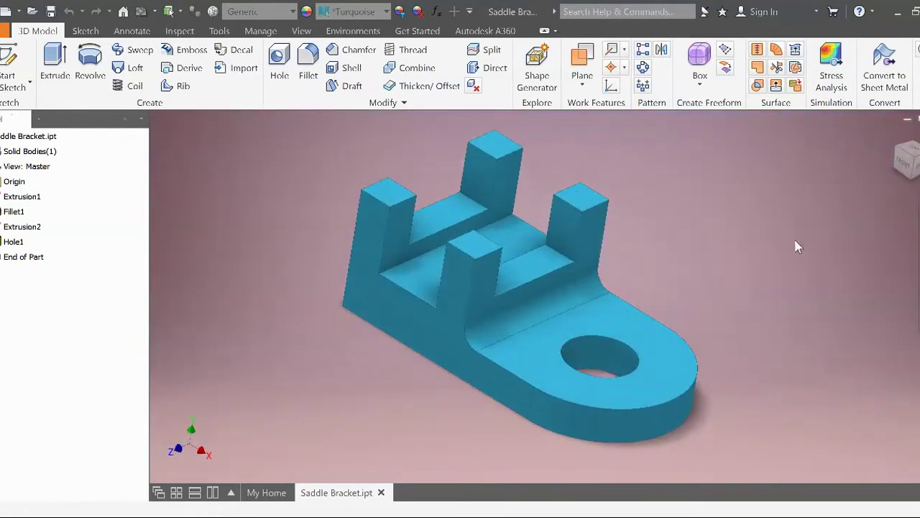
pyautogui.click(903, 164)
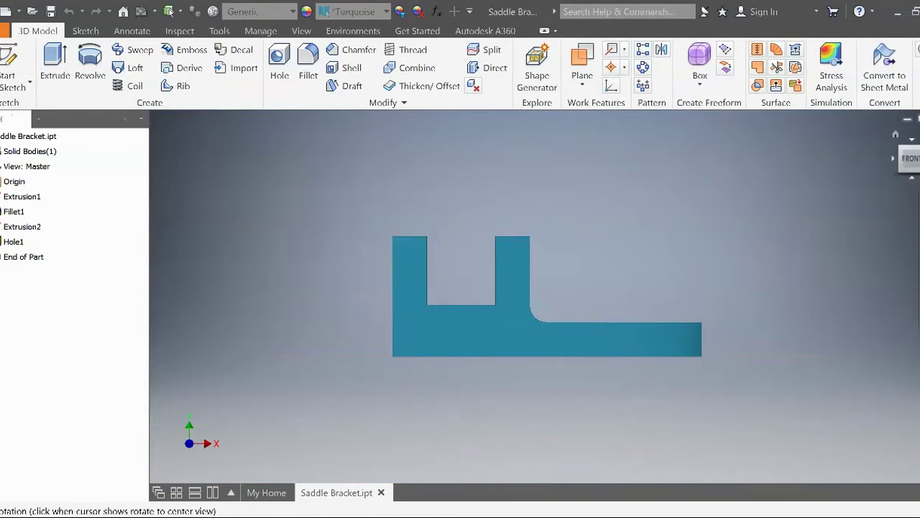
pyautogui.moveTo(907, 161); pyautogui.dragTo(917, 163)
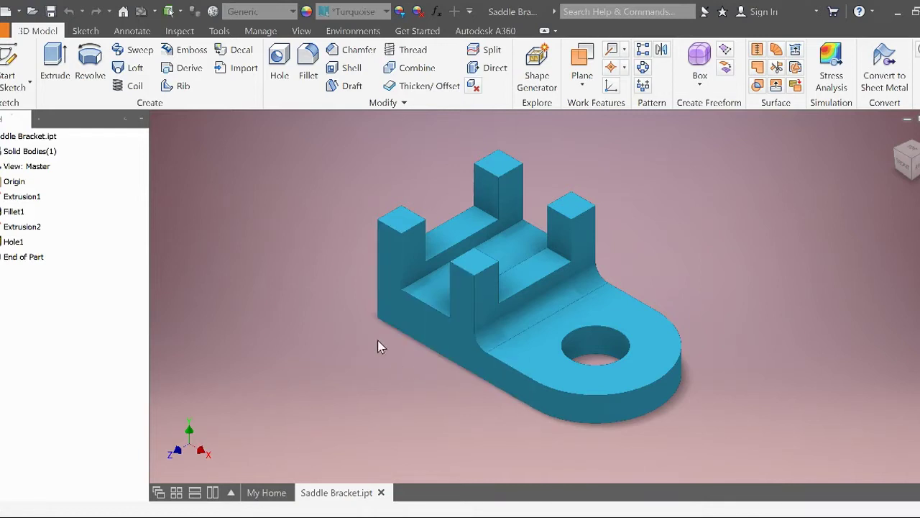
# - Create a new part from My Home and start Sketch1 on an origin plane
pyautogui.click(265, 493)
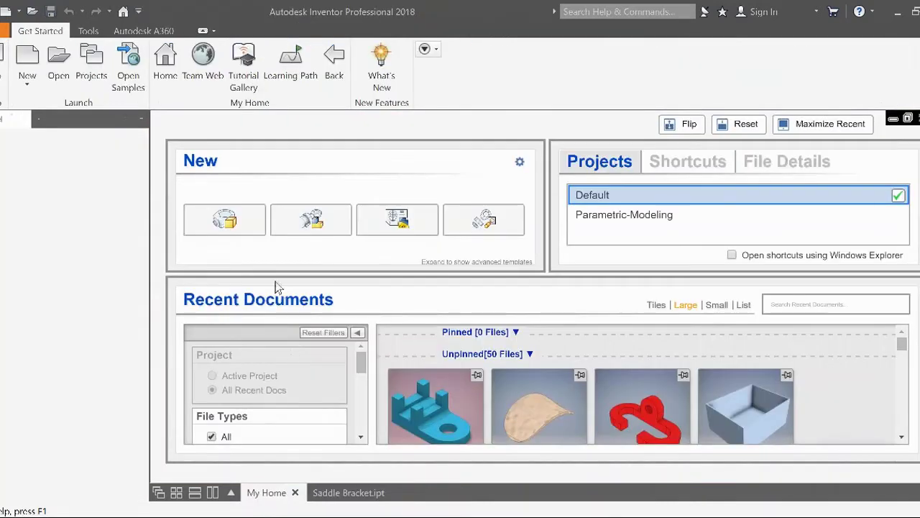
pyautogui.click(217, 231)
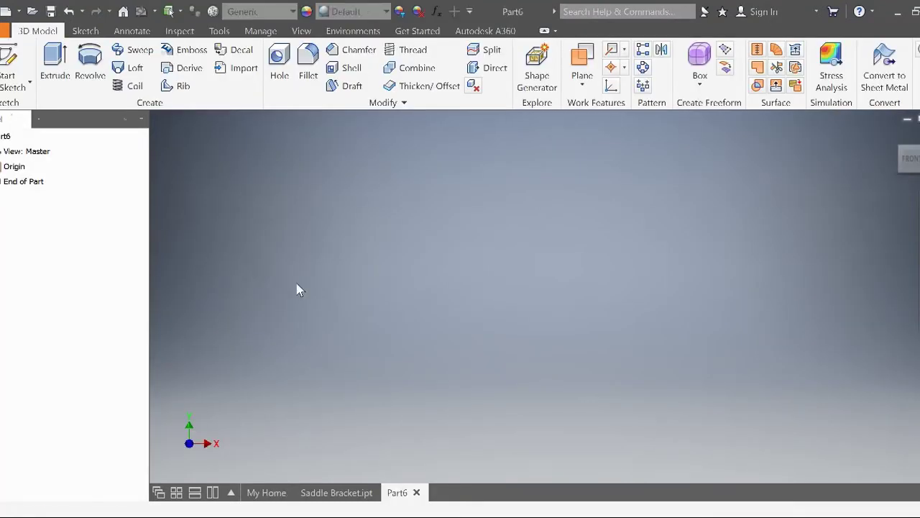
pyautogui.click(16, 66)
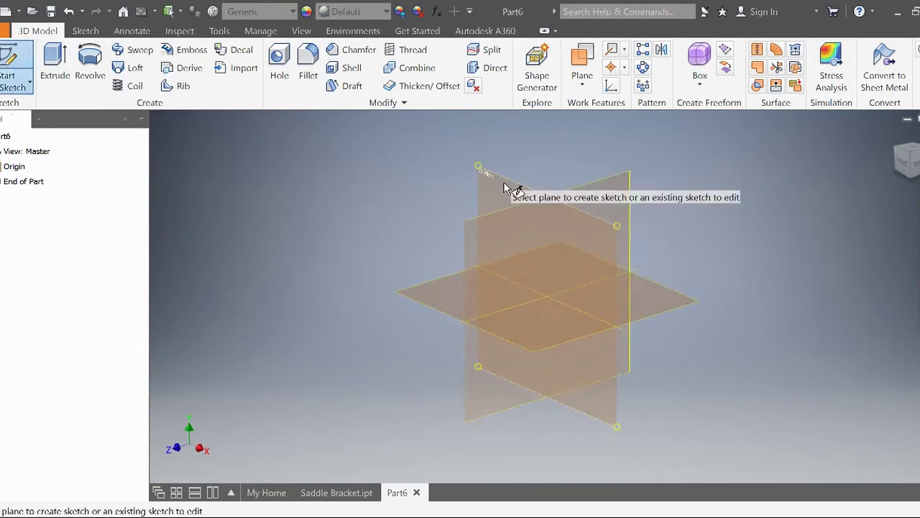
pyautogui.click(505, 187)
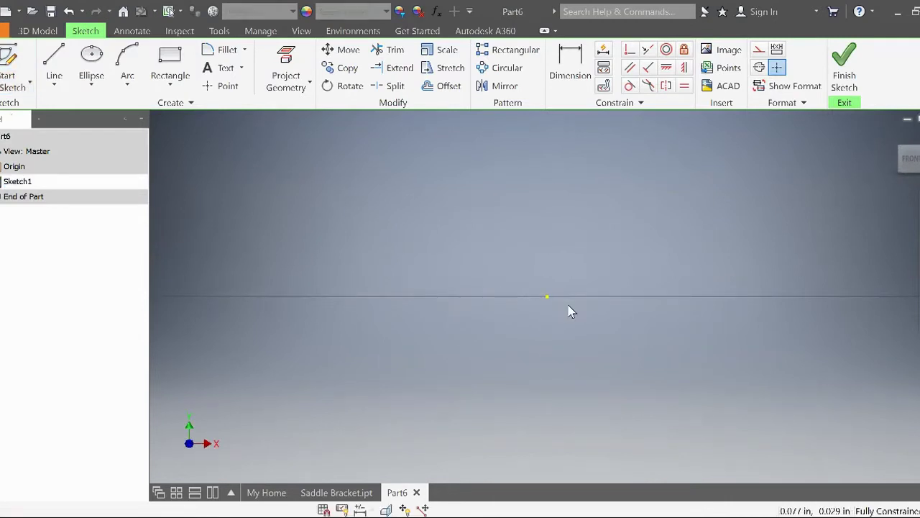
# - Draw a 4.500 in horizontal line from the origin with a 0.500 vertical segment at its right end
pyautogui.click(54, 66)
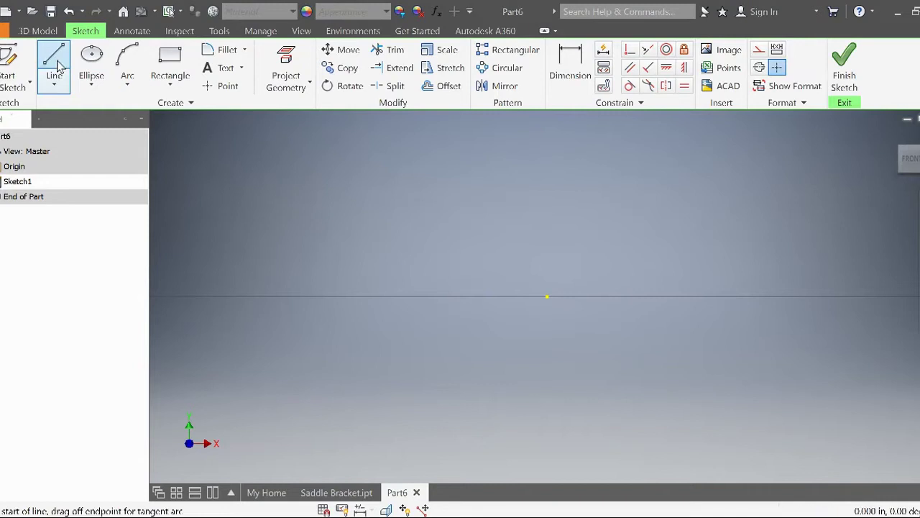
pyautogui.click(547, 296)
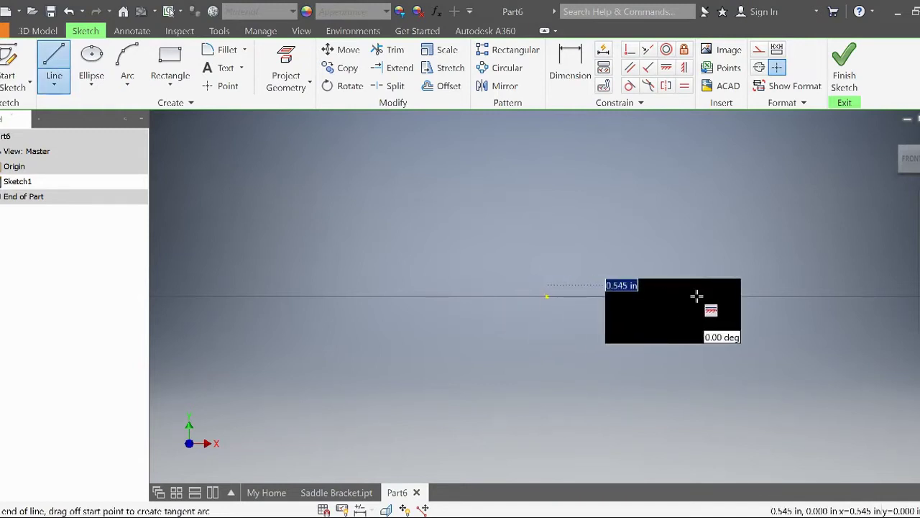
pyautogui.write('1')
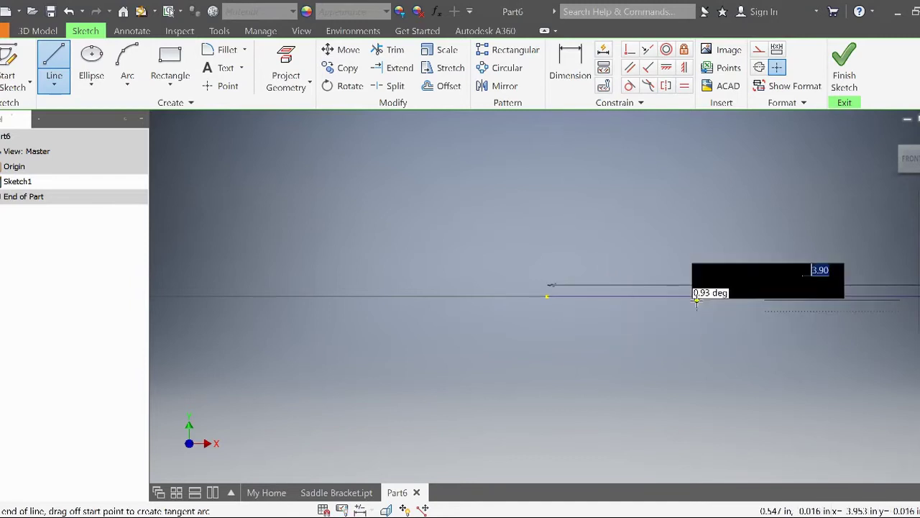
pyautogui.scroll(-2, 538, 339)
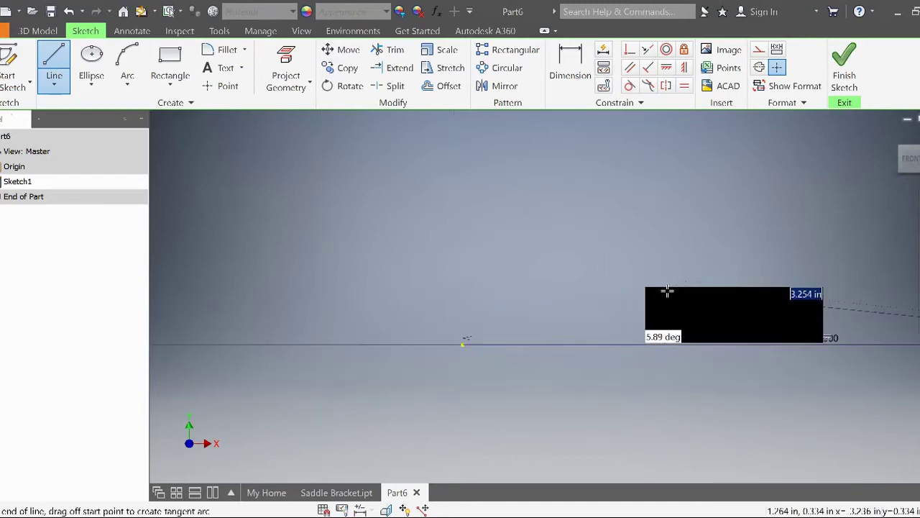
pyautogui.scroll(-2, 672, 283)
pyautogui.moveTo(694, 273); pyautogui.dragTo(637, 288, button='middle')
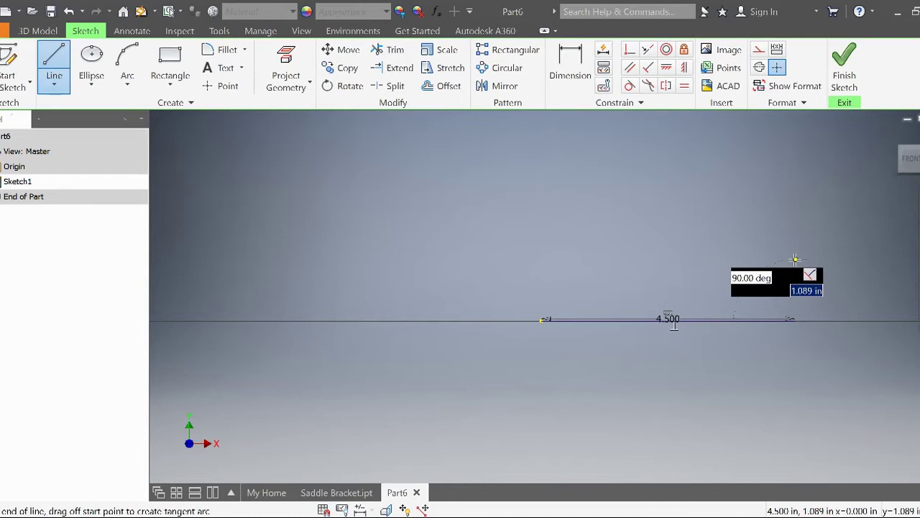
pyautogui.press('BackSpace')
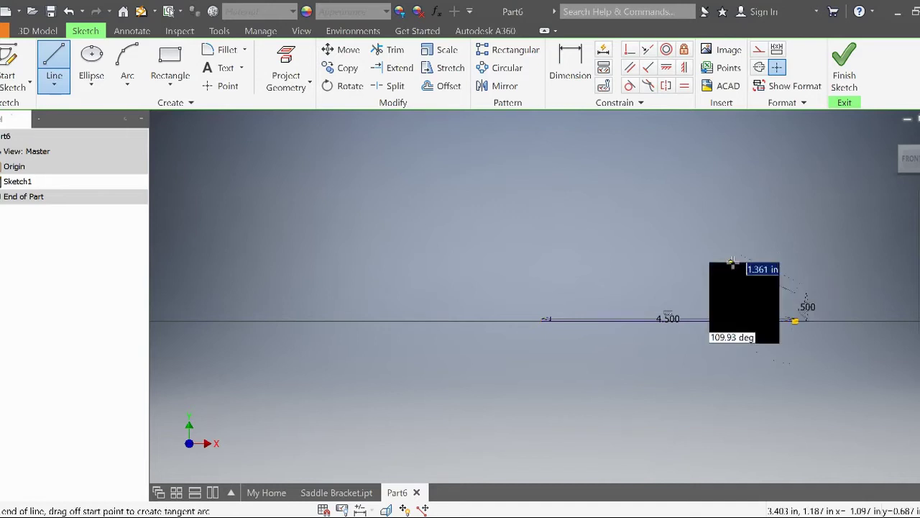
# - From the base line's left end, draw the 1.750 tall edge and the .500 top edge
pyautogui.press('Escape')
pyautogui.press('l')
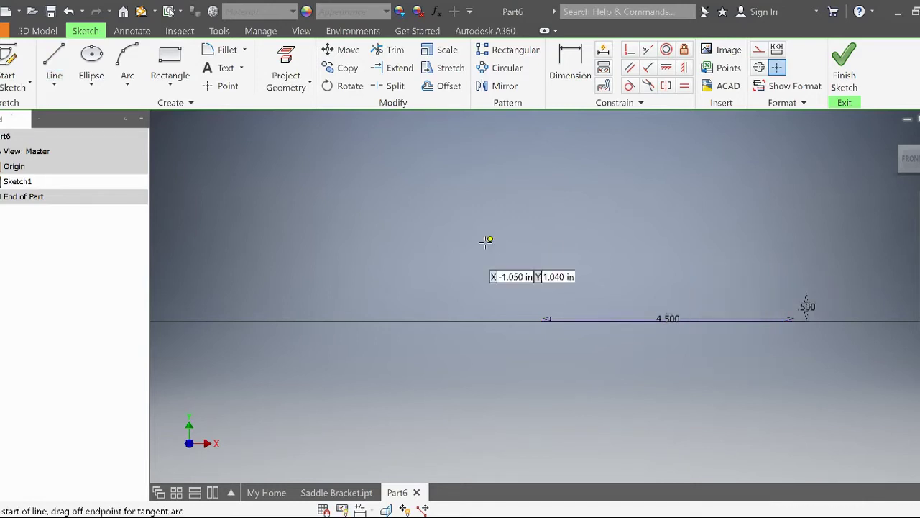
pyautogui.click(542, 320)
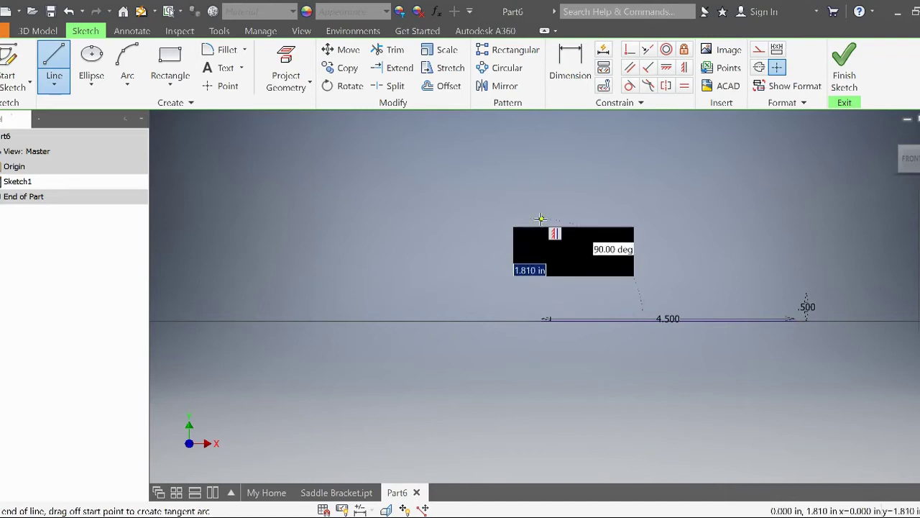
pyautogui.write('1')
pyautogui.press('Return')
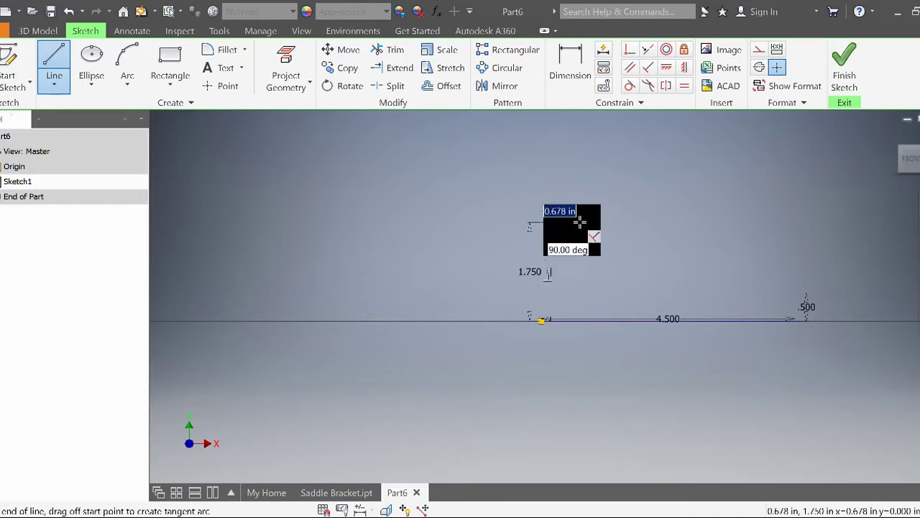
pyautogui.write('1.75')
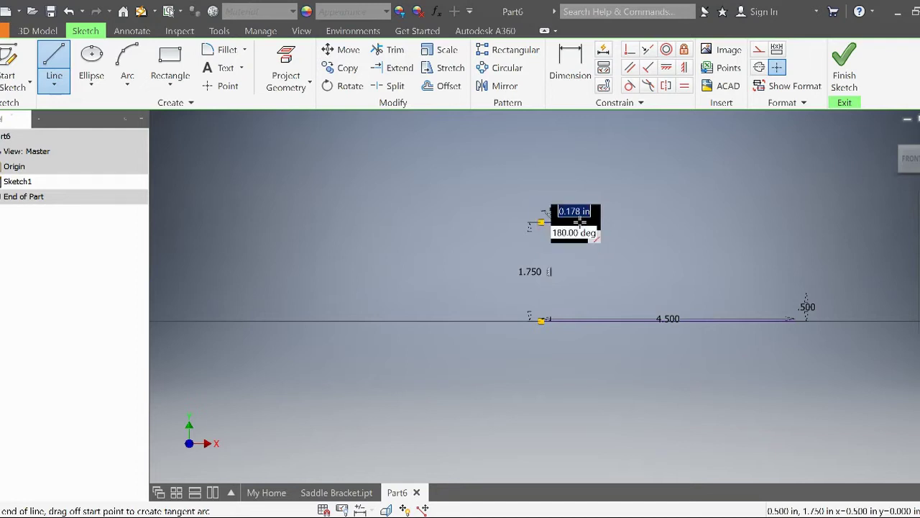
pyautogui.press('Return')
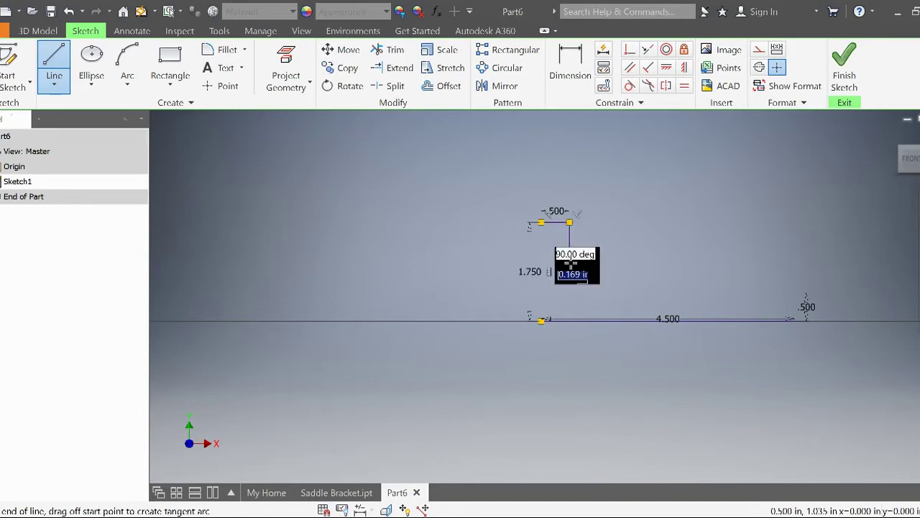
# - Draw the rectangular notch's down, across and up edges, then the right outline segment
pyautogui.click(618, 263)
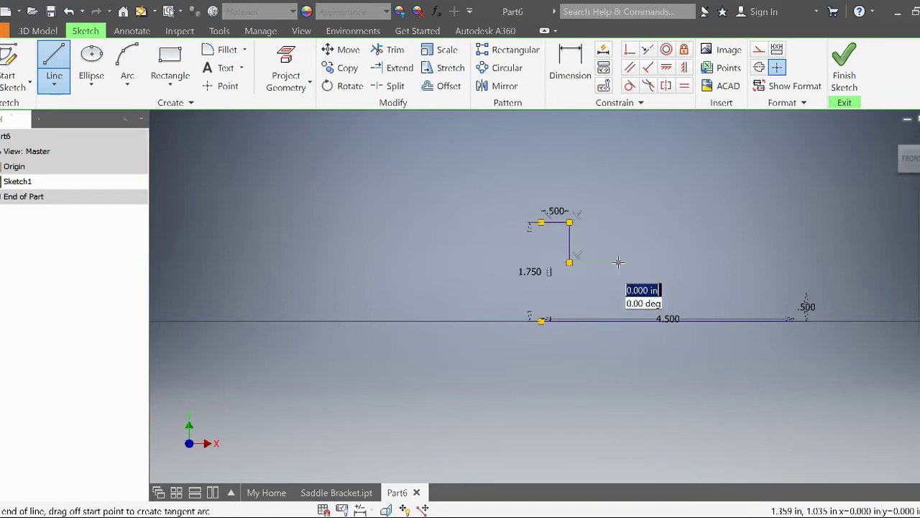
pyautogui.click(618, 222)
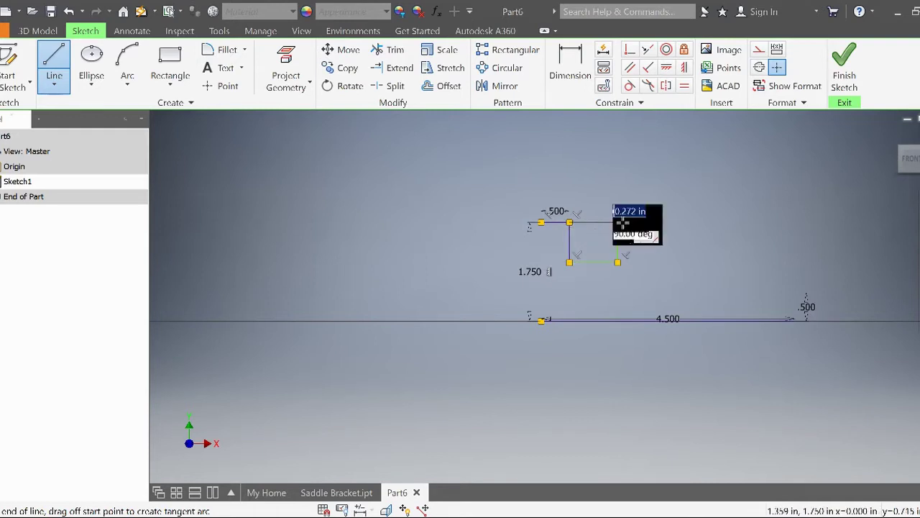
pyautogui.click(662, 222)
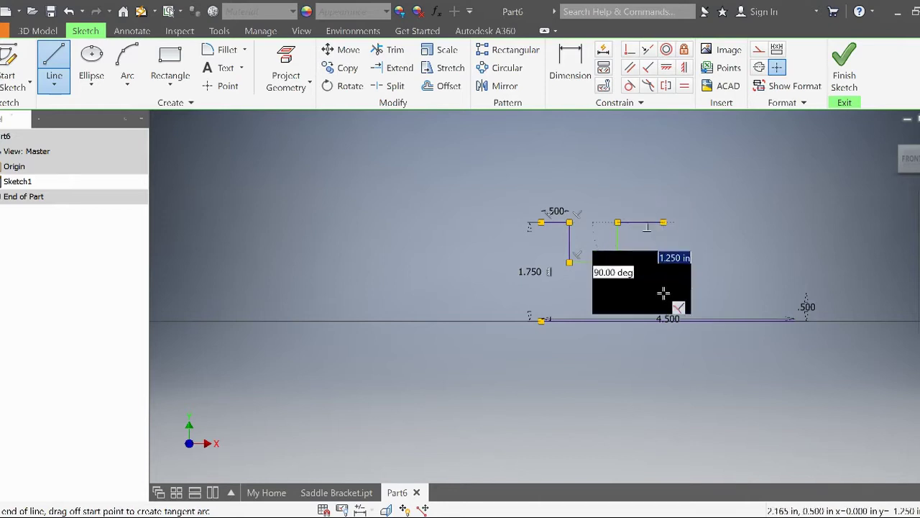
pyautogui.click(805, 292)
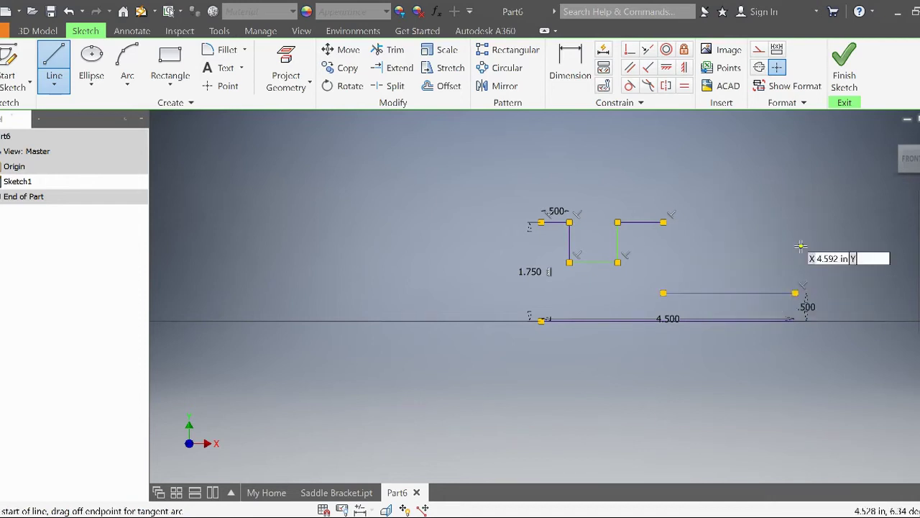
pyautogui.press('Escape')
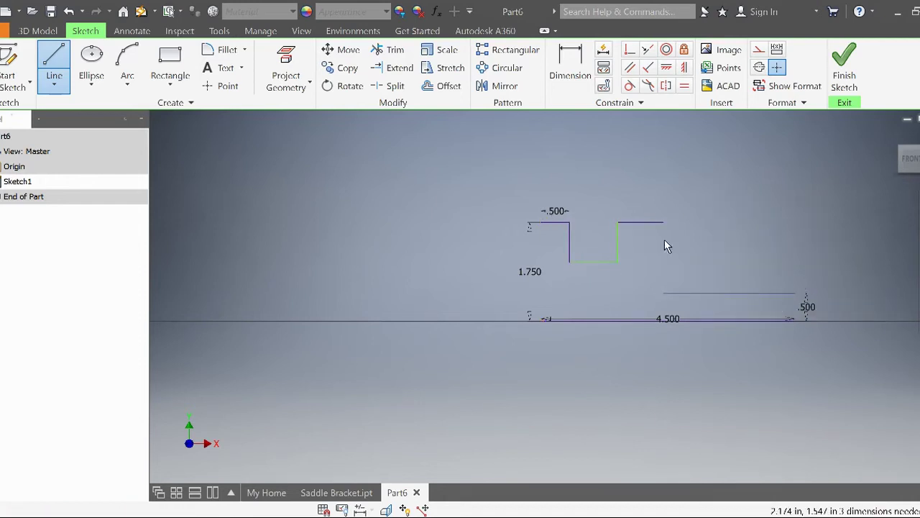
pyautogui.press('Escape')
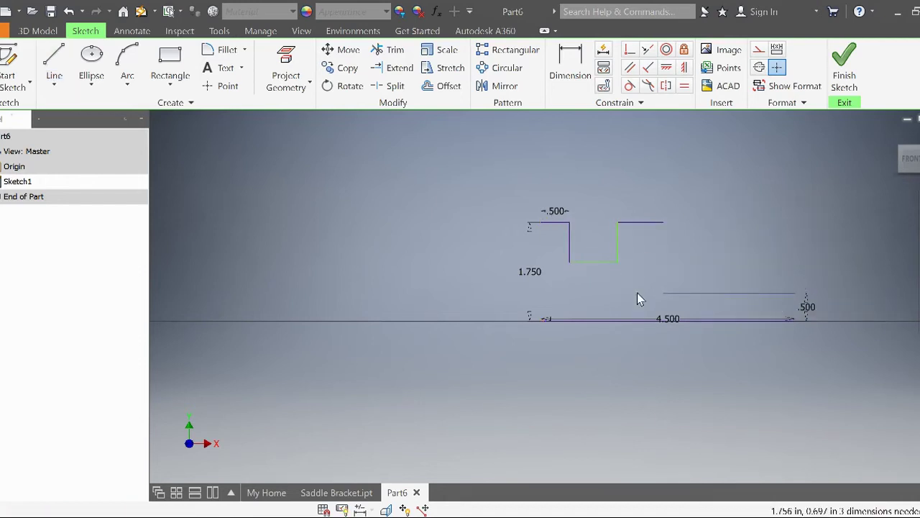
# - Dimension the notch height as .75 and the second tower's top line as .500
pyautogui.click(574, 66)
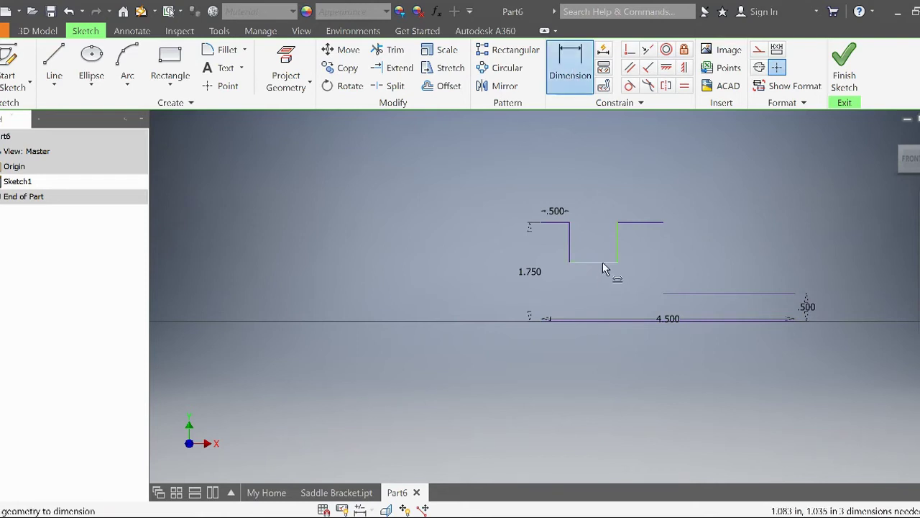
pyautogui.click(602, 262)
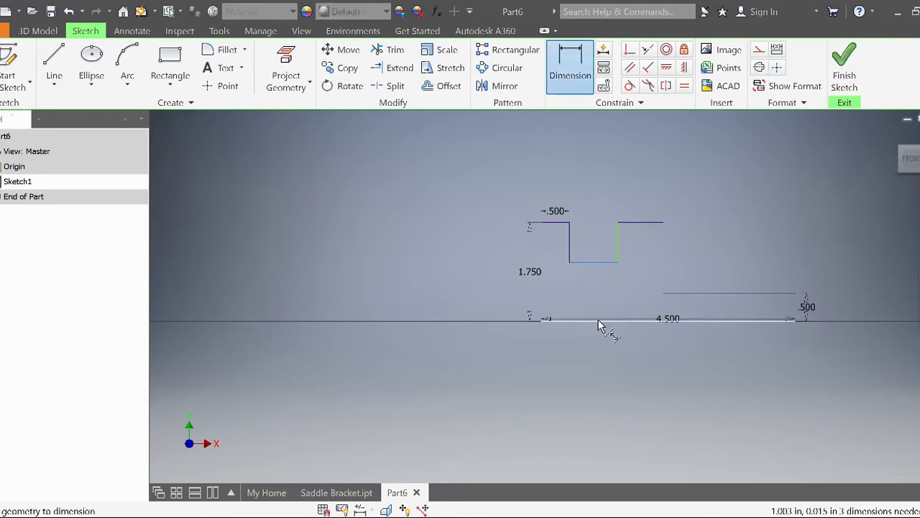
pyautogui.click(599, 320)
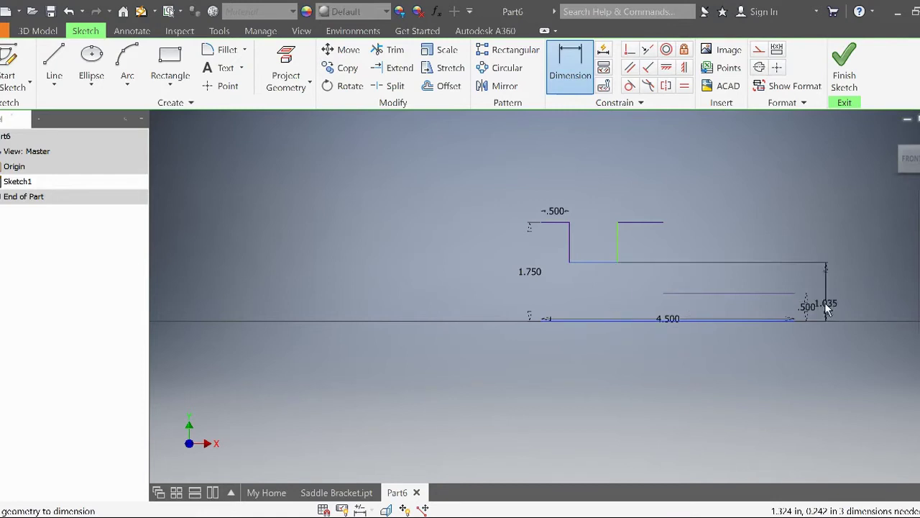
pyautogui.click(834, 304)
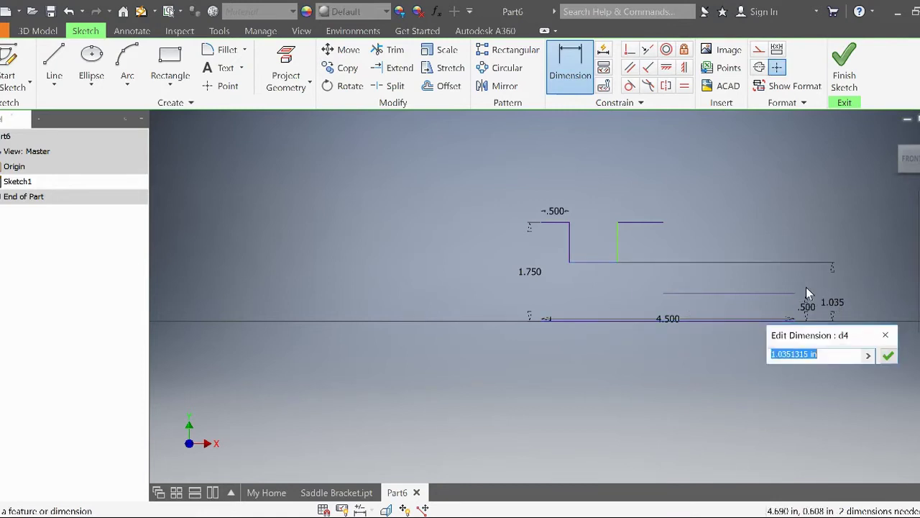
pyautogui.write('.75')
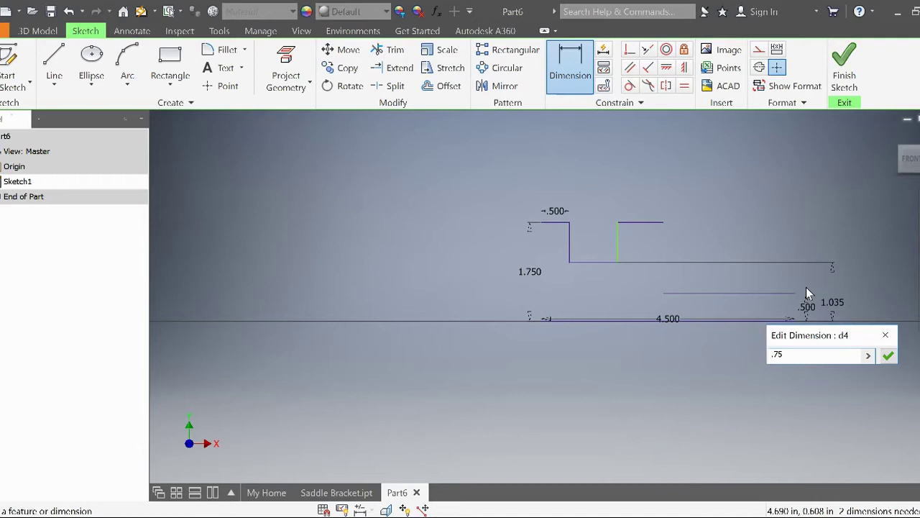
pyautogui.press('Return')
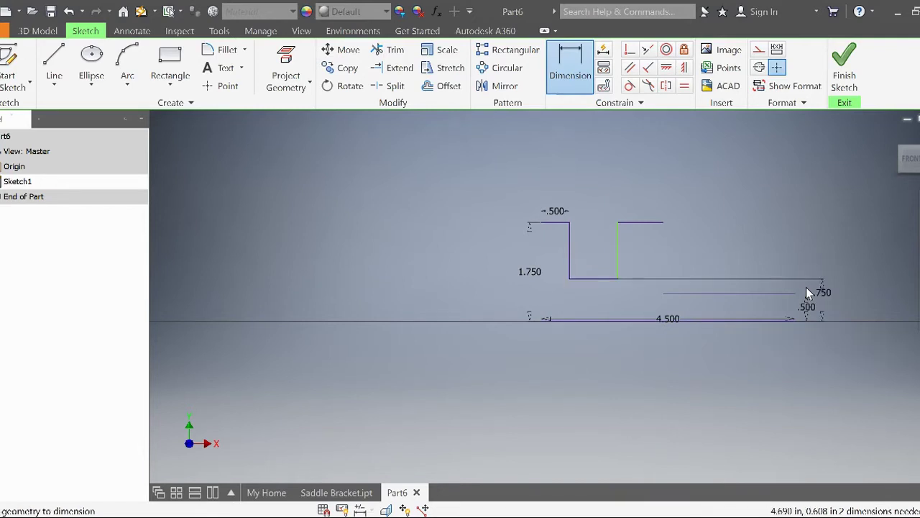
pyautogui.click(637, 223)
pyautogui.click(642, 207)
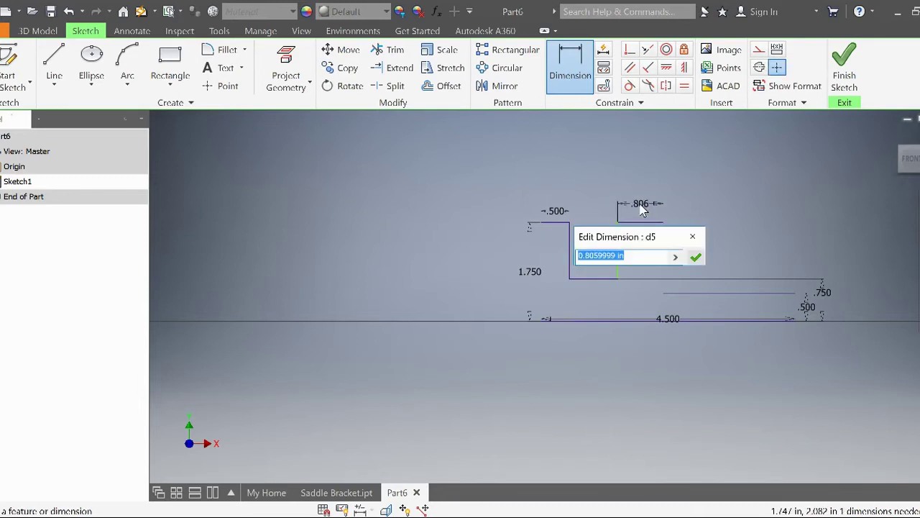
pyautogui.write('.5')
pyautogui.press('Return')
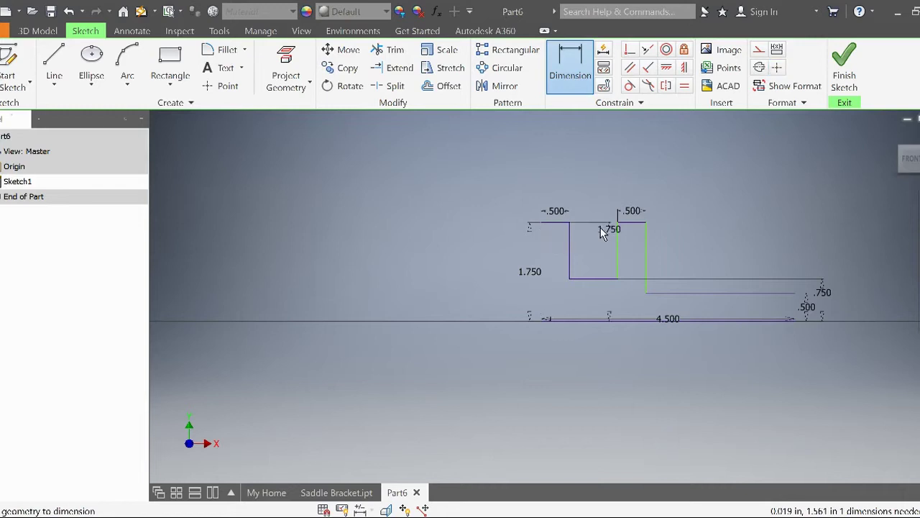
# - Dimension the span from the left edge to the second tower's right side as 2.000
pyautogui.click(645, 241)
pyautogui.click(571, 229)
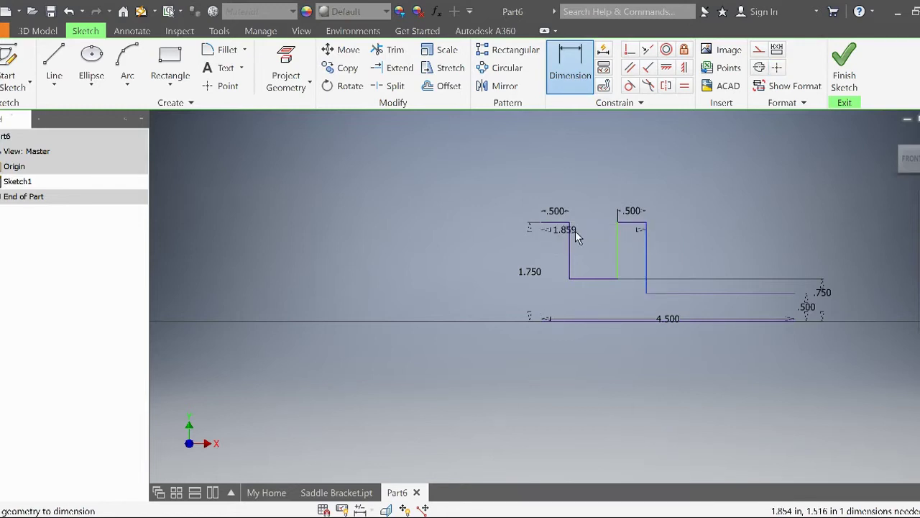
pyautogui.click(592, 183)
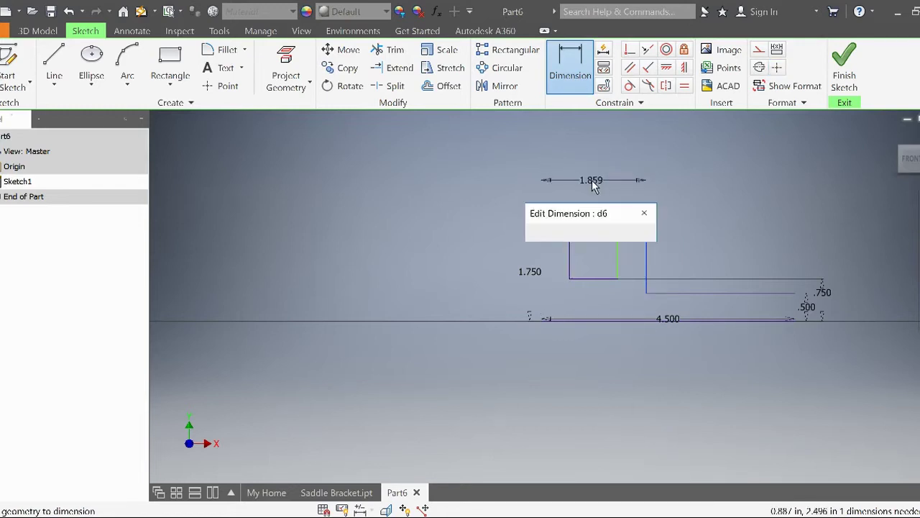
pyautogui.write('2')
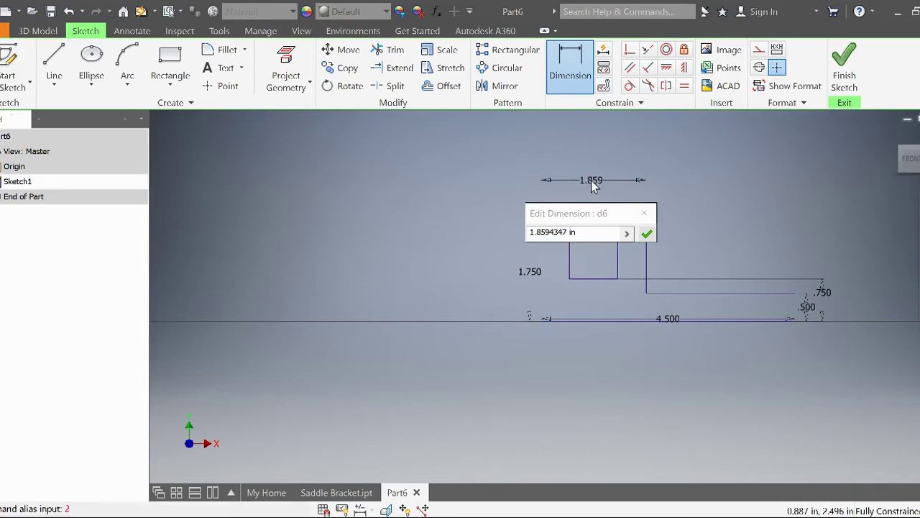
pyautogui.moveTo(579, 230); pyautogui.dragTo(534, 232)
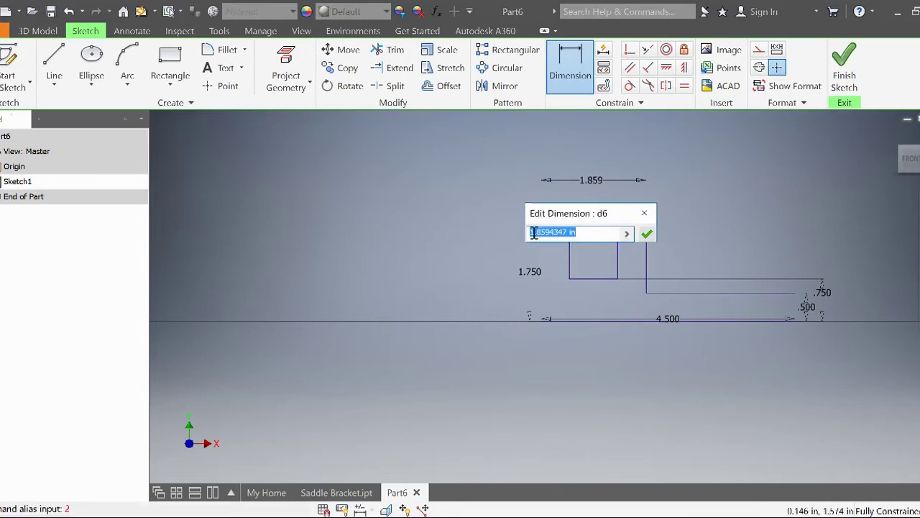
pyautogui.write('2')
pyautogui.press('Return')
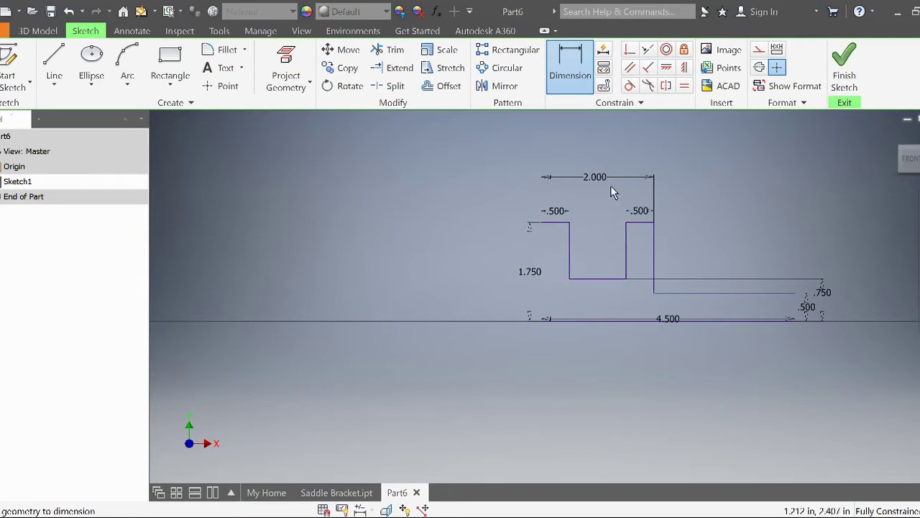
# - Fillet the corner between the tall vertical line and bottom line at .25, then finish Sketch1
pyautogui.click(350, 494)
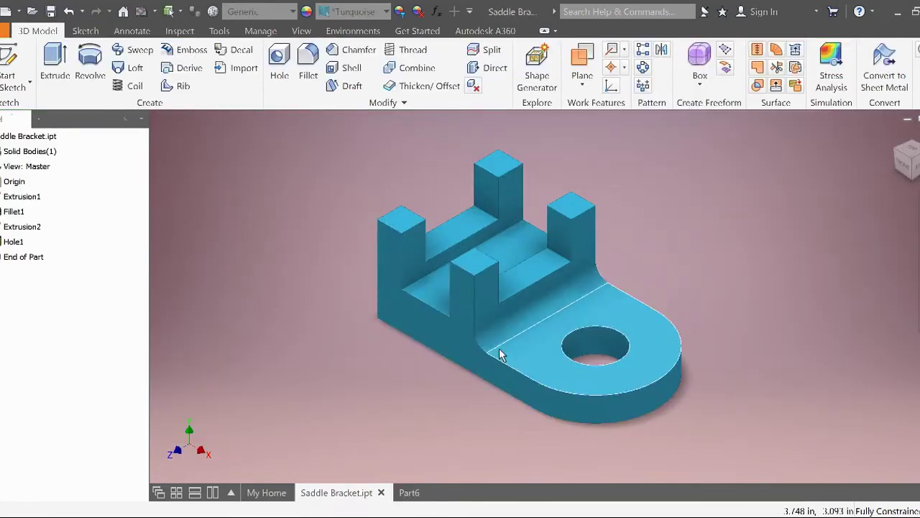
pyautogui.click(403, 494)
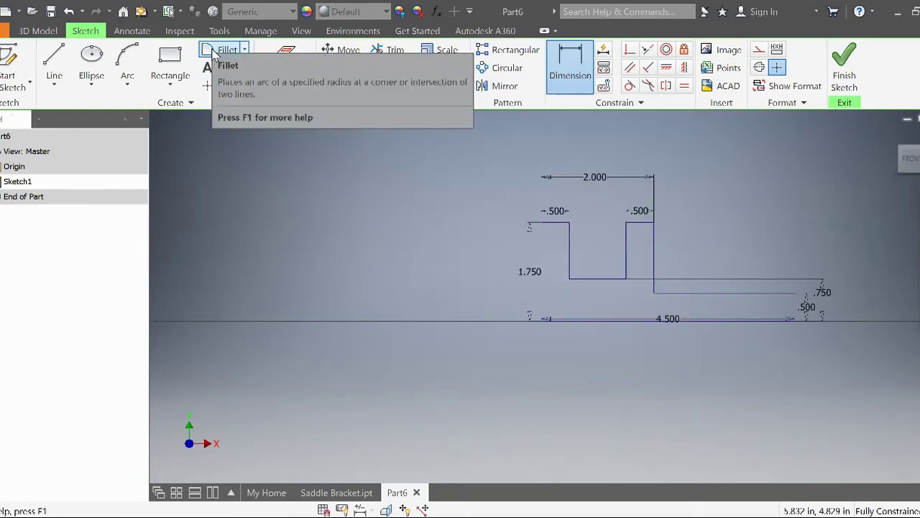
pyautogui.click(212, 52)
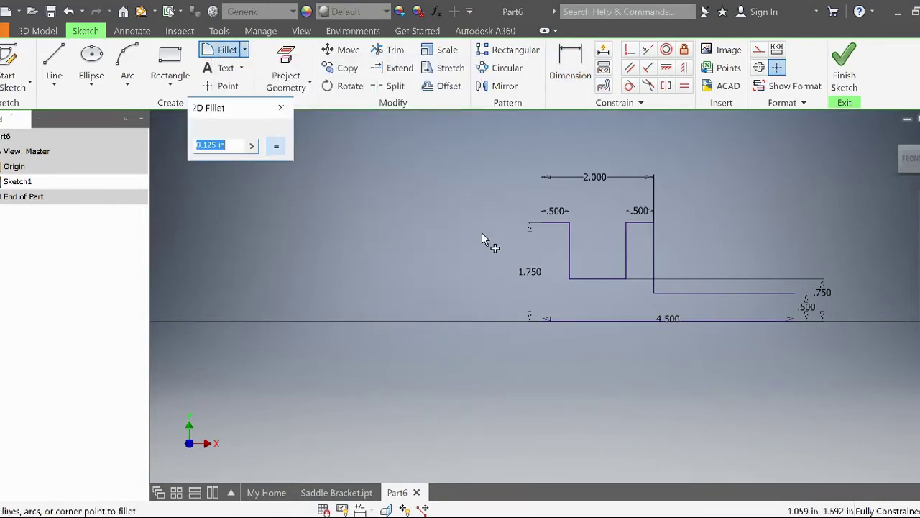
pyautogui.write('.25')
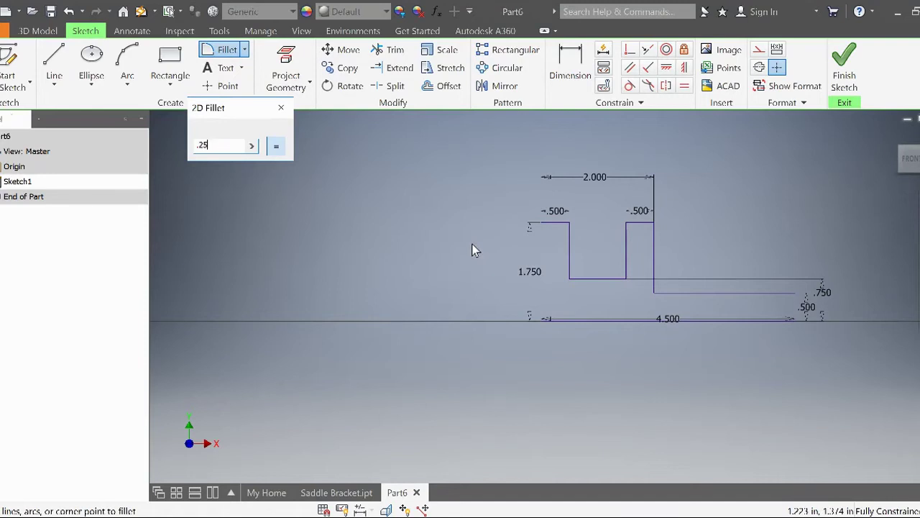
pyautogui.click(655, 263)
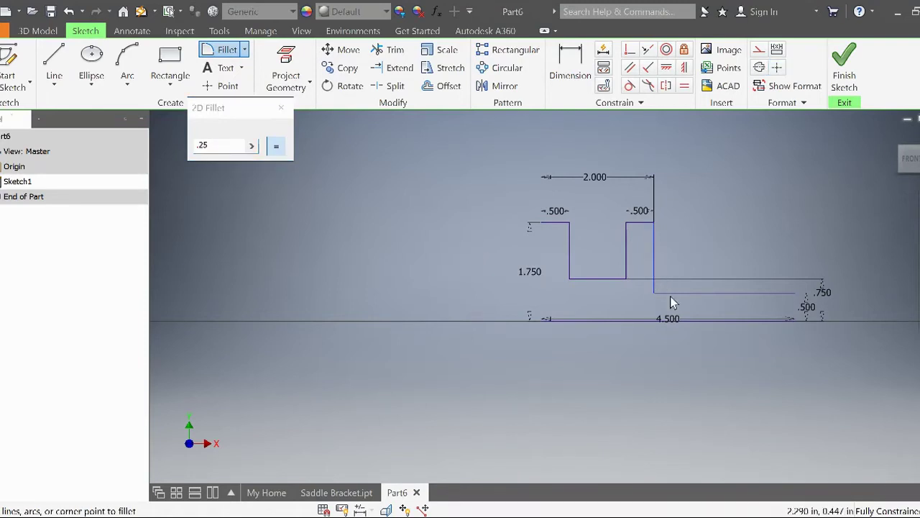
pyautogui.click(671, 293)
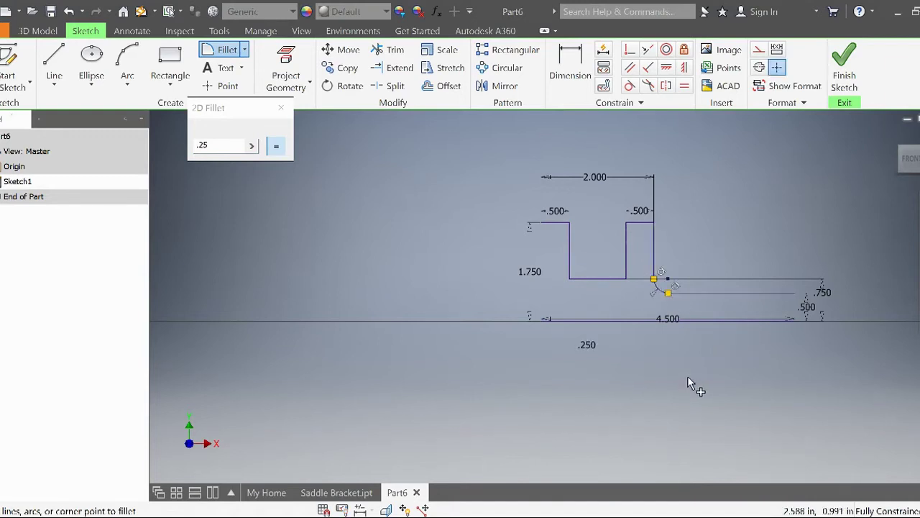
pyautogui.click(830, 92)
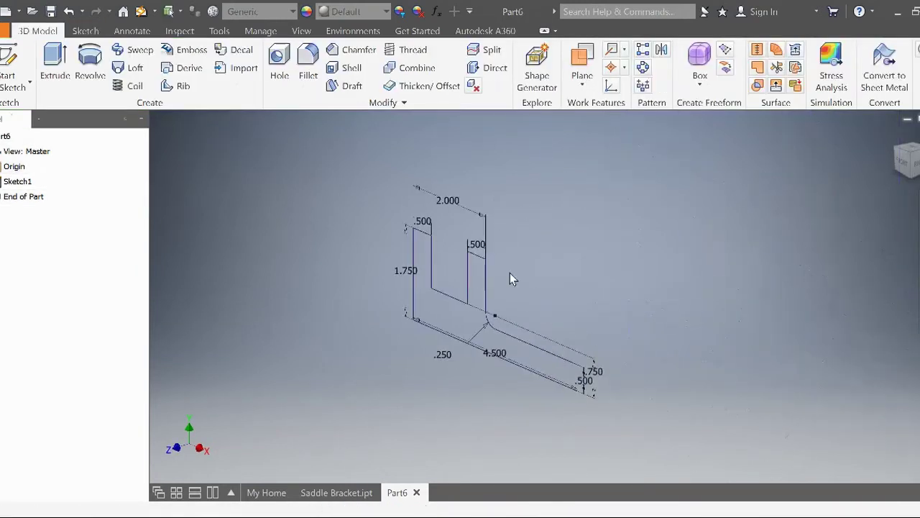
# - Extrude Sketch1 into Extrusion1, a solid base with two upright towers
pyautogui.click(56, 79)
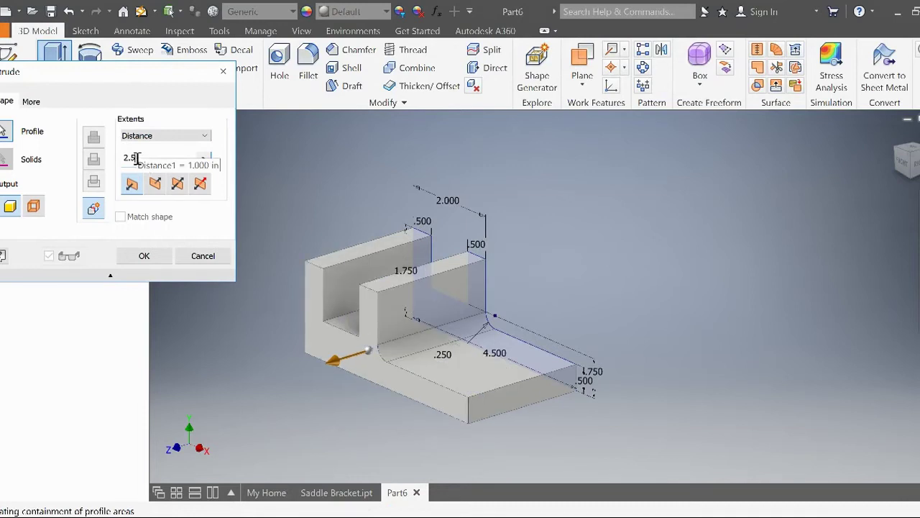
pyautogui.press('Return')
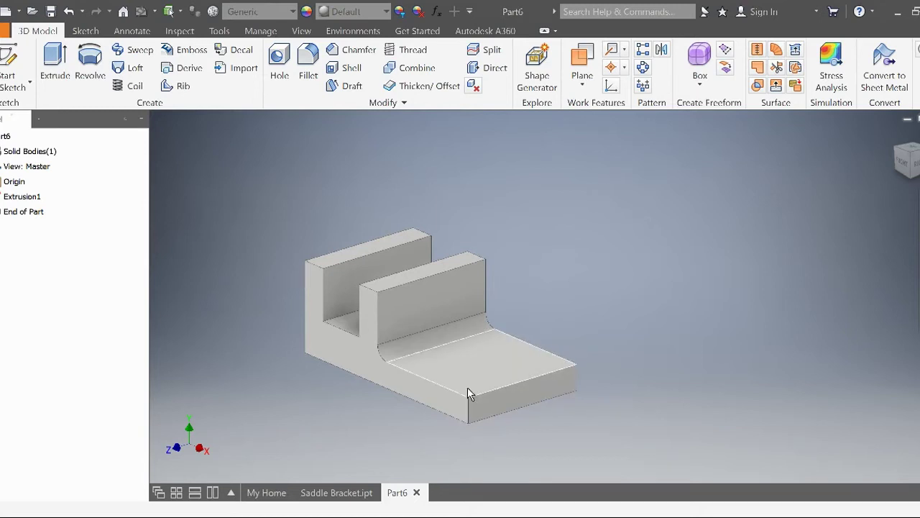
# - Add a full-round fillet using both side faces and the base's end face as the center face
pyautogui.click(314, 66)
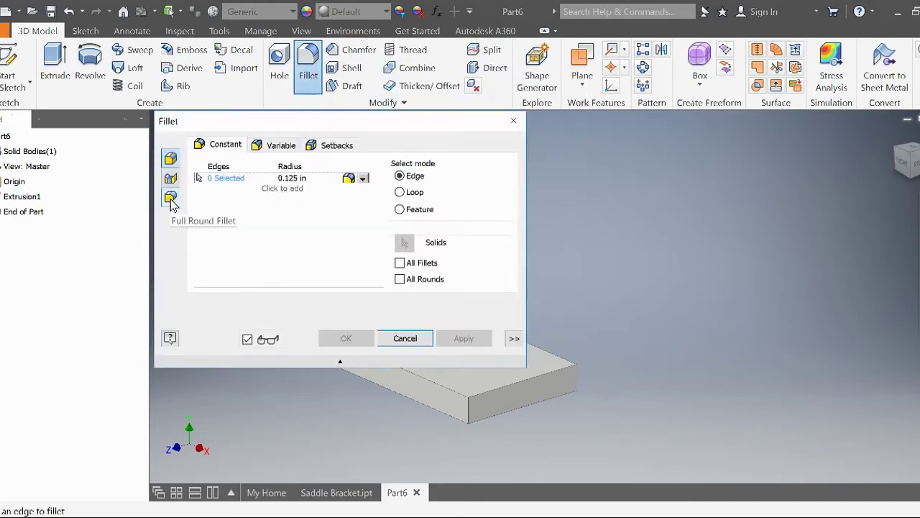
pyautogui.click(171, 199)
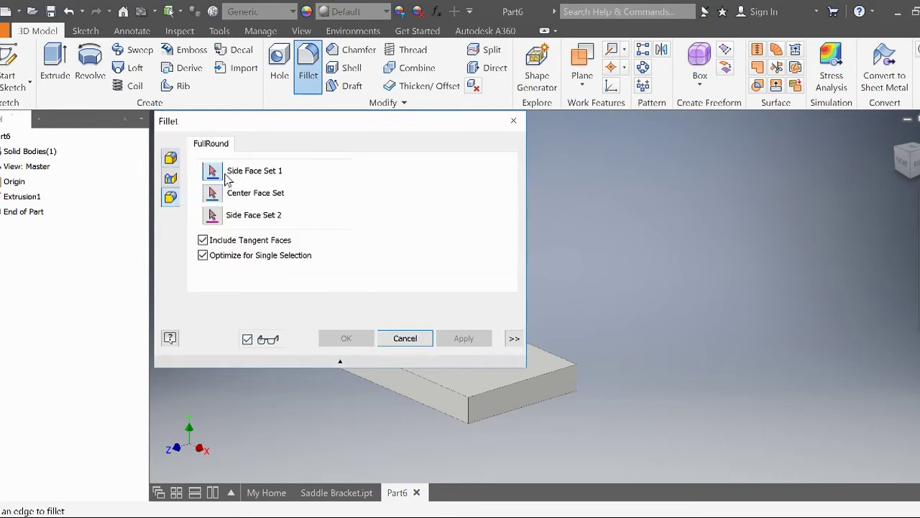
pyautogui.click(435, 403)
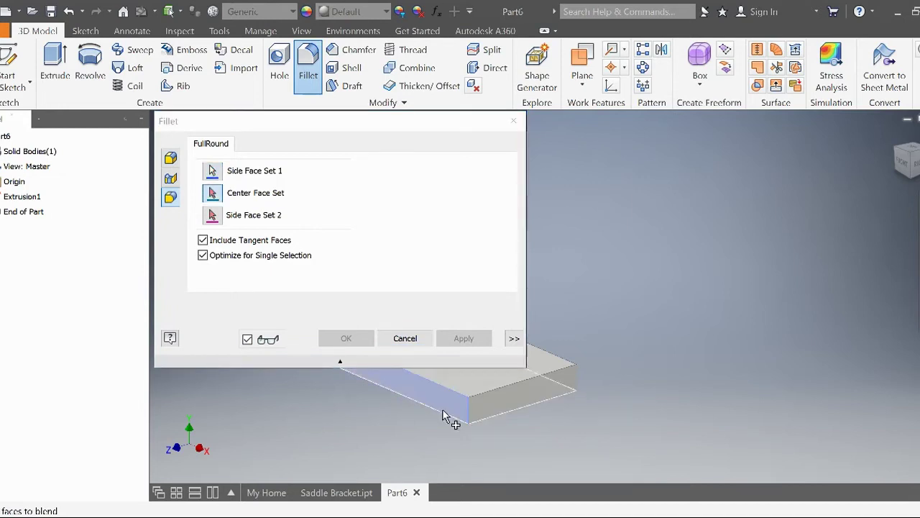
pyautogui.moveTo(523, 425); pyautogui.dragTo(719, 437, button='middle')
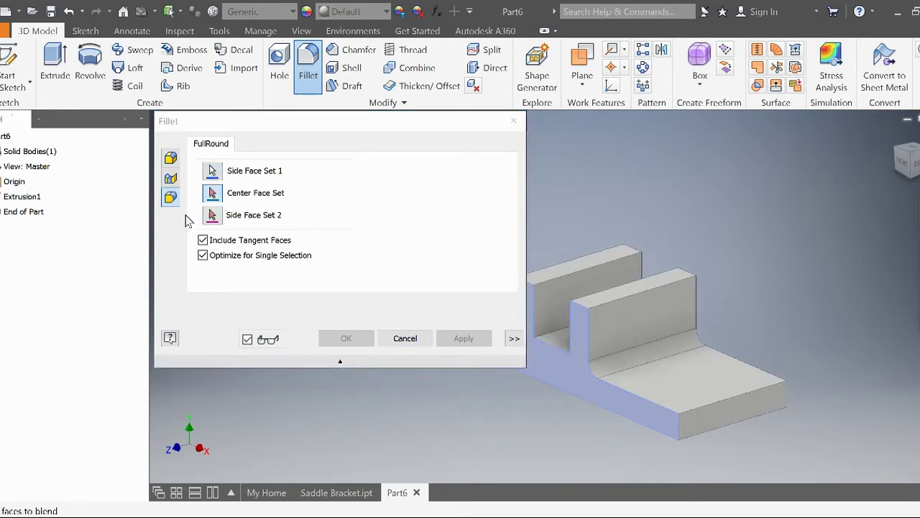
pyautogui.click(218, 191)
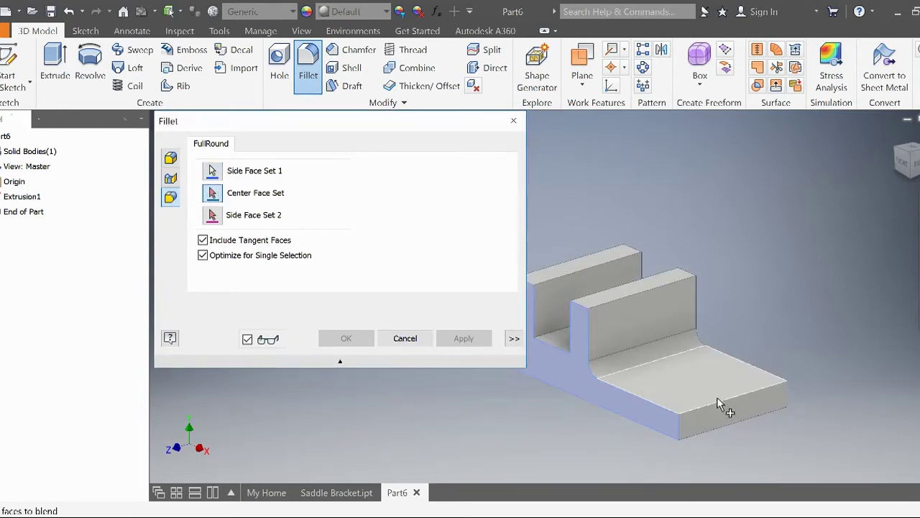
pyautogui.click(726, 424)
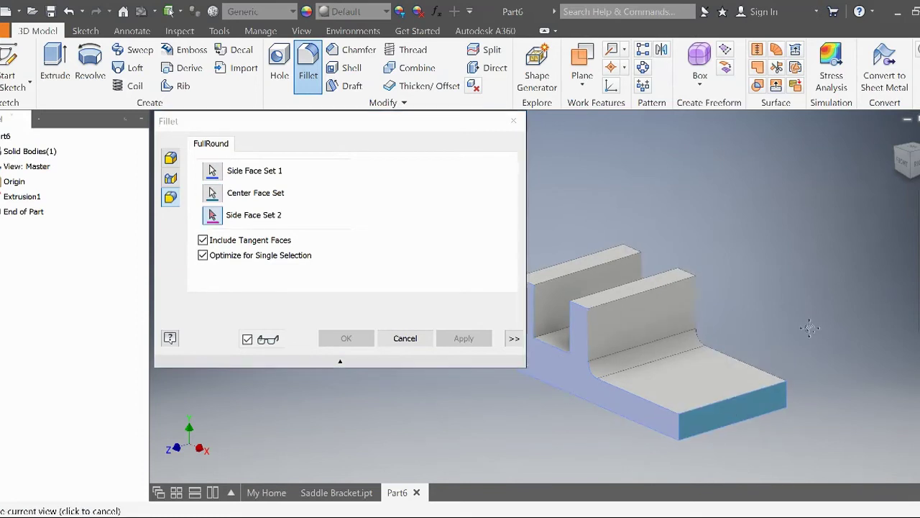
pyautogui.moveTo(809, 329); pyautogui.dragTo(790, 334, button='middle')
pyautogui.click(744, 353)
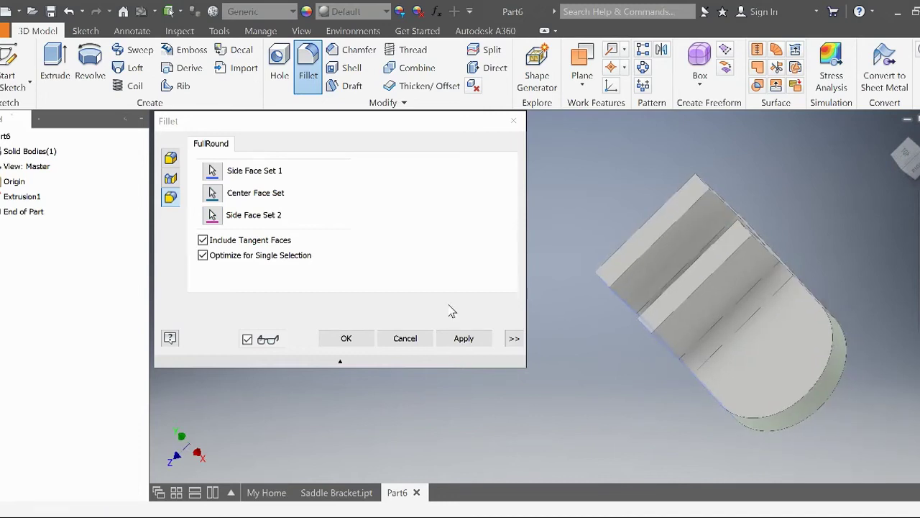
pyautogui.click(355, 342)
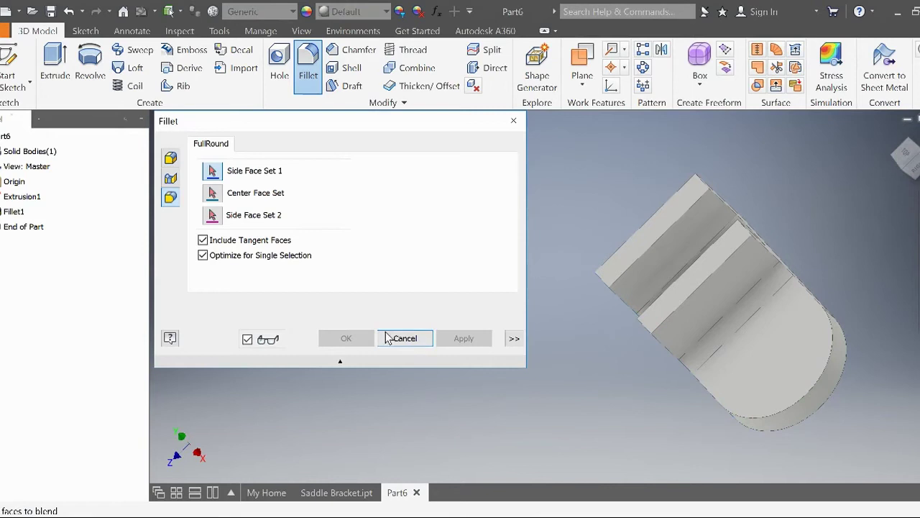
pyautogui.click(516, 126)
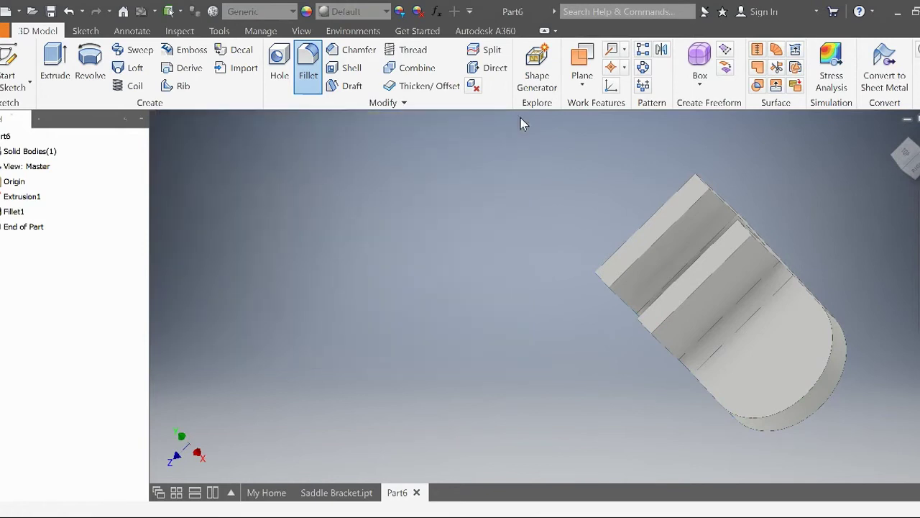
pyautogui.click(904, 174)
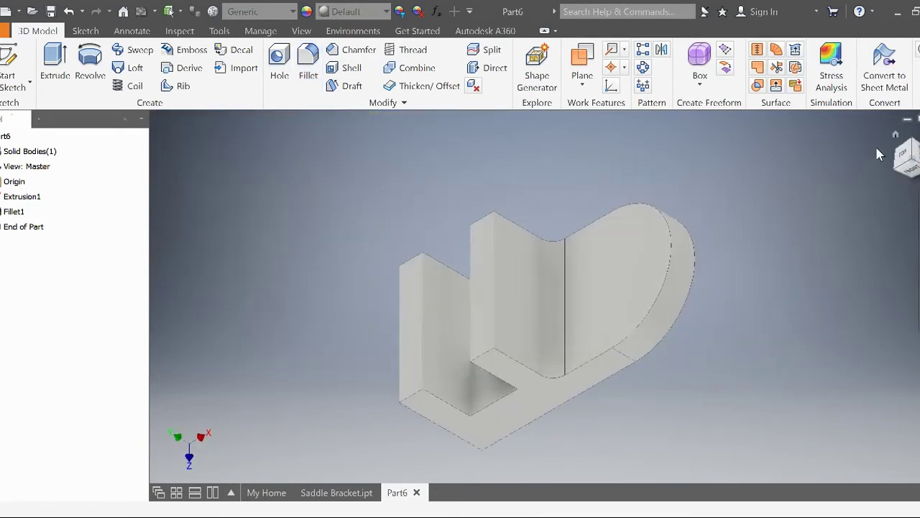
pyautogui.click(893, 137)
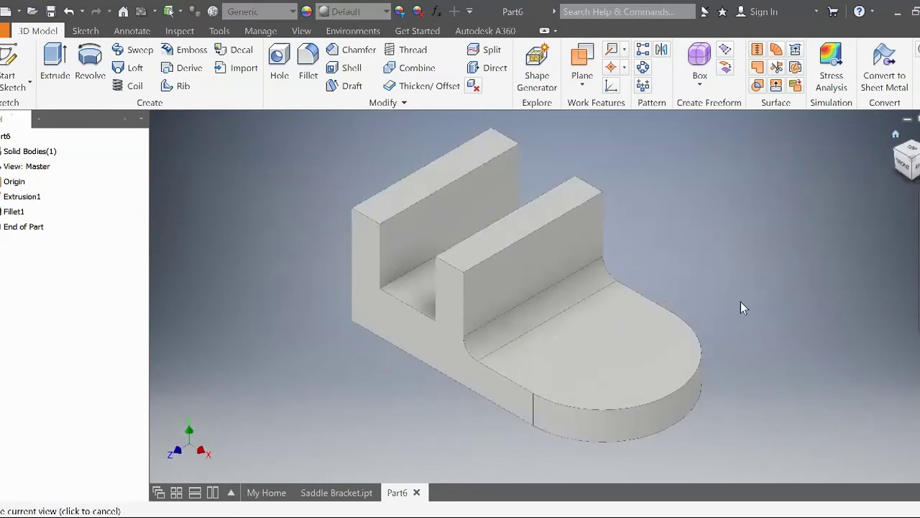
pyautogui.click(337, 493)
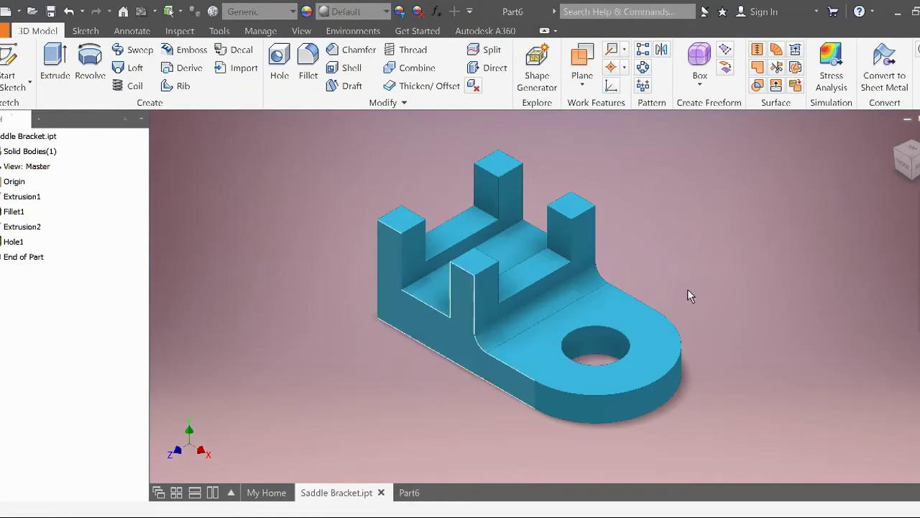
pyautogui.click(404, 493)
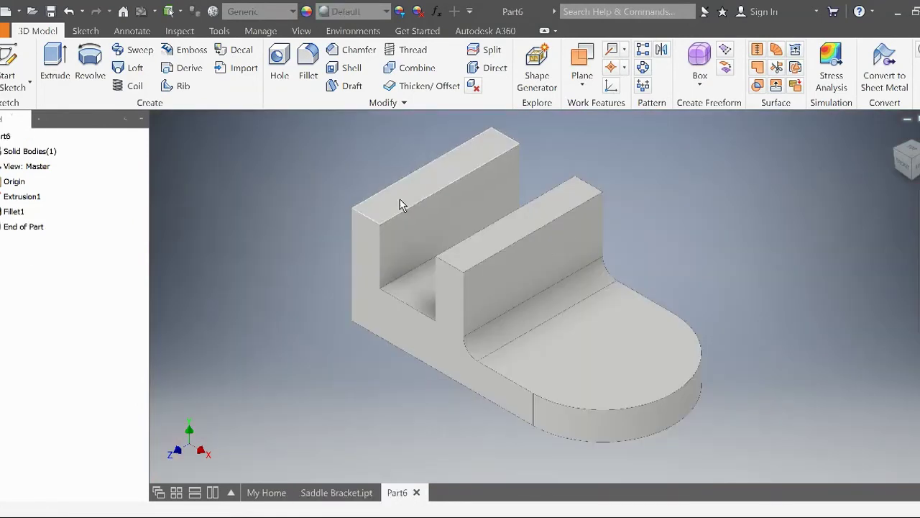
# - Create a concentric hole on the tab's top face, centred on its rounded edge
pyautogui.click(280, 78)
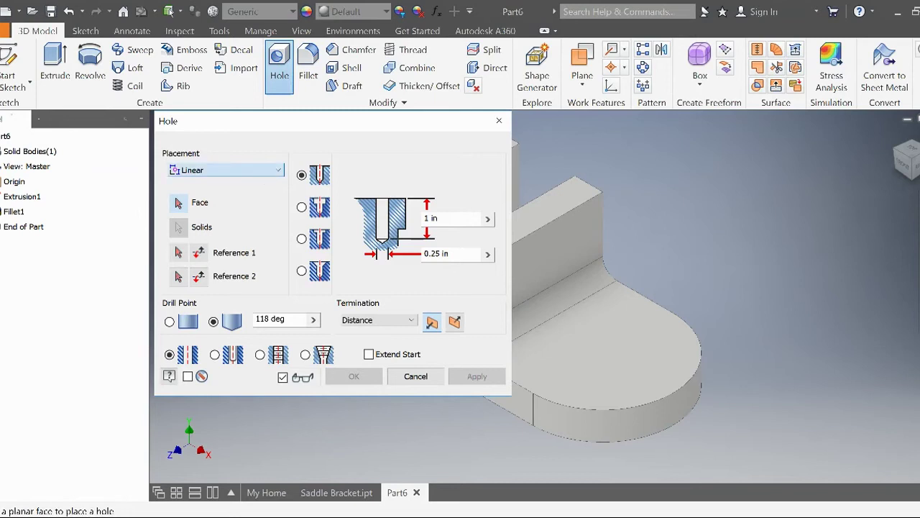
pyautogui.click(226, 169)
pyautogui.click(243, 210)
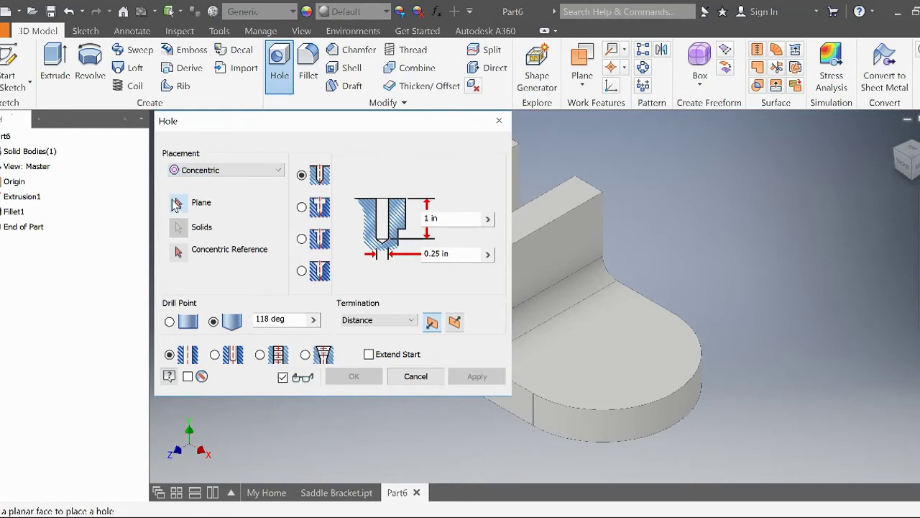
pyautogui.click(612, 347)
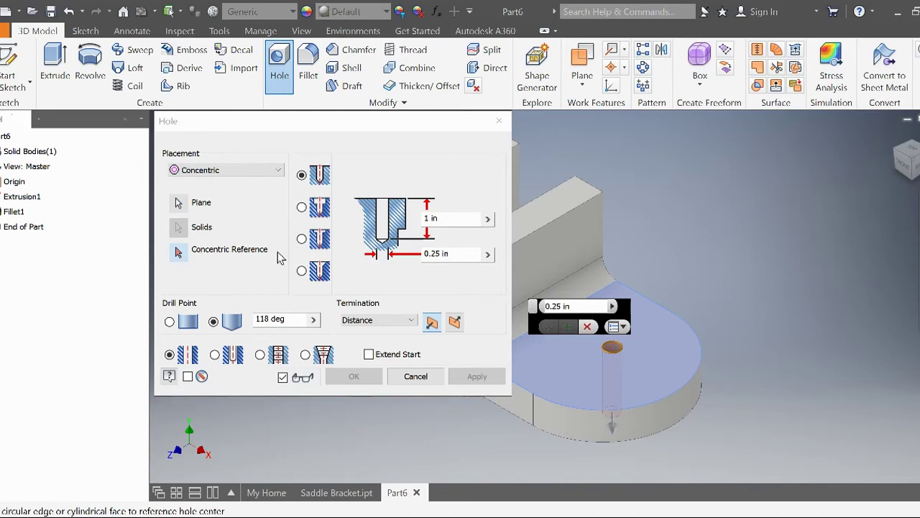
pyautogui.click(702, 362)
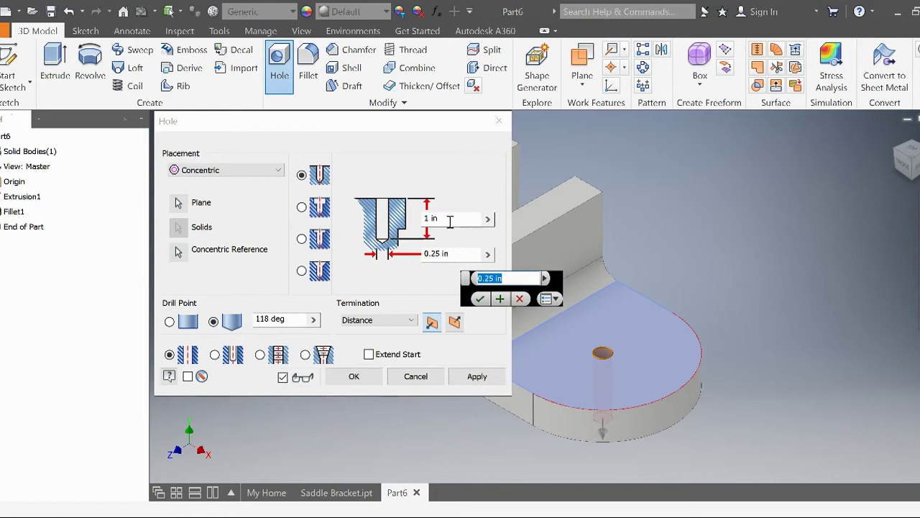
pyautogui.click(457, 257)
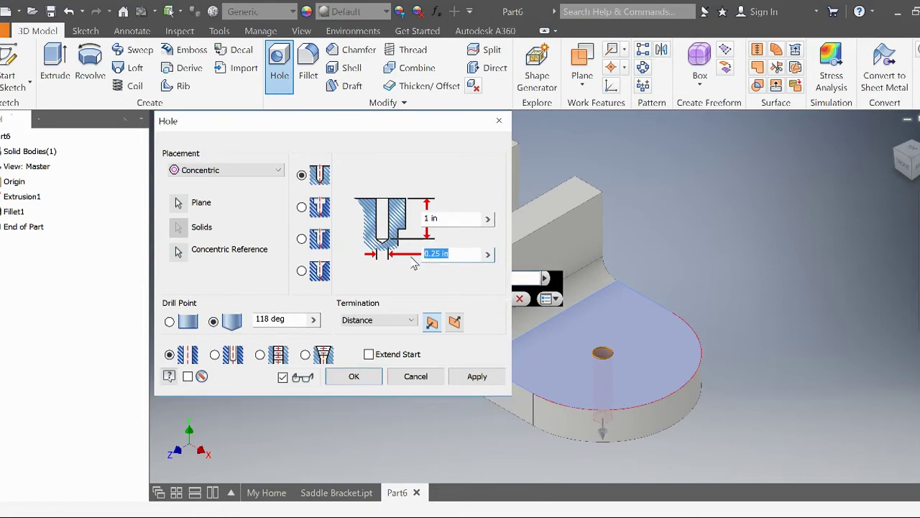
pyautogui.press('Return')
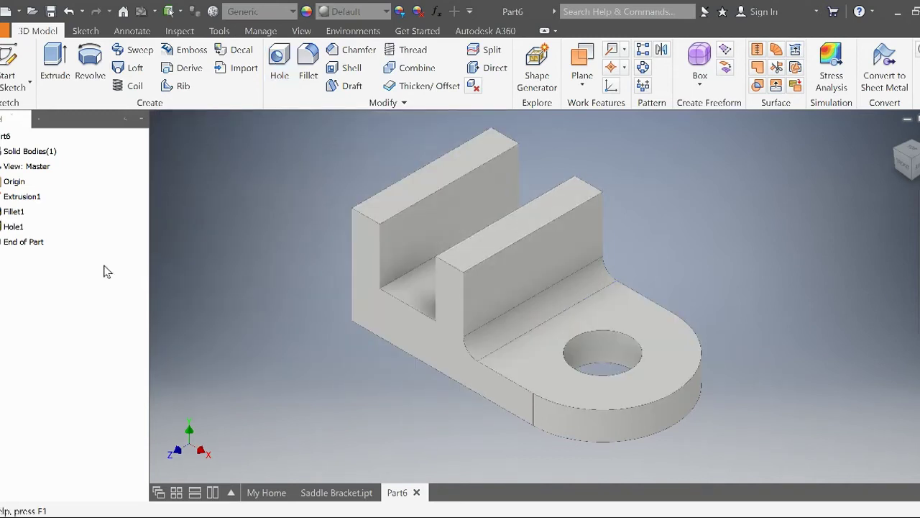
# - Edit Hole1 to use a flat drill point instead of the 118 deg cone
pyautogui.doubleClick(3, 227)
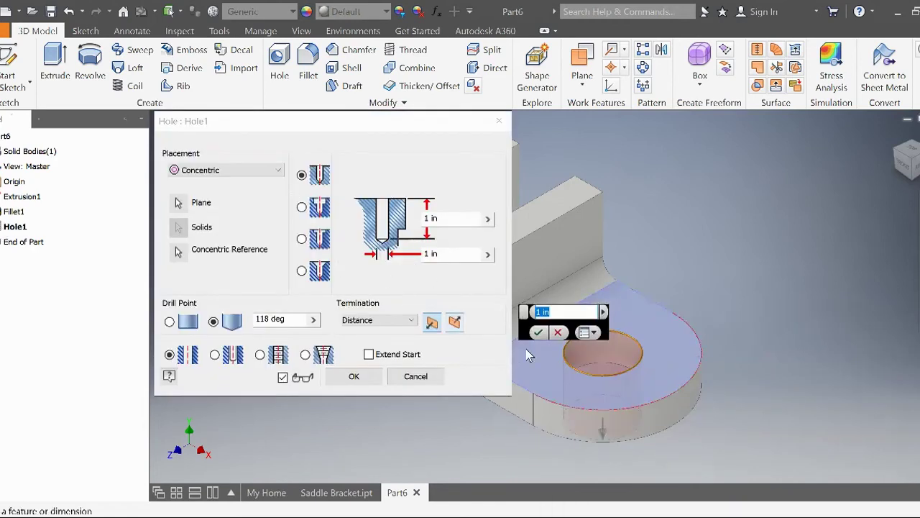
pyautogui.press('F4')
pyautogui.moveTo(745, 355); pyautogui.dragTo(582, 384)
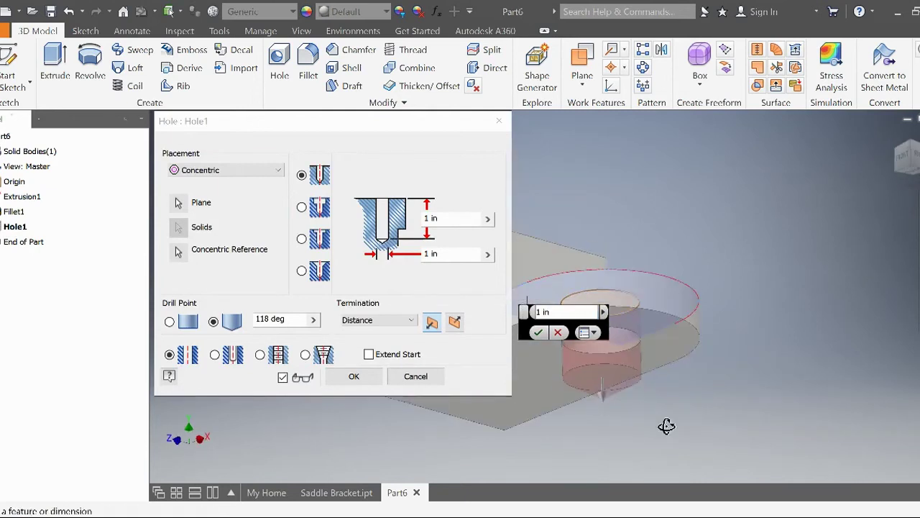
pyautogui.press('F4')
pyautogui.moveTo(665, 425); pyautogui.dragTo(665, 440)
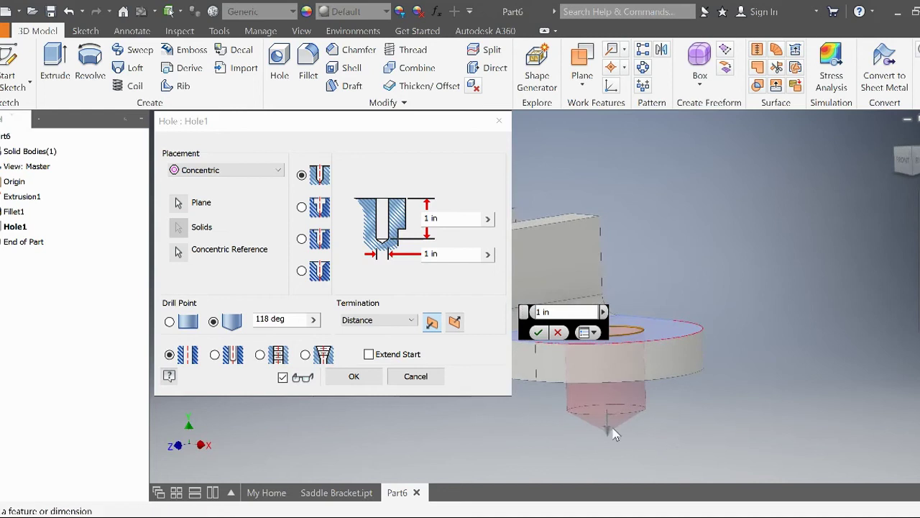
pyautogui.click(169, 323)
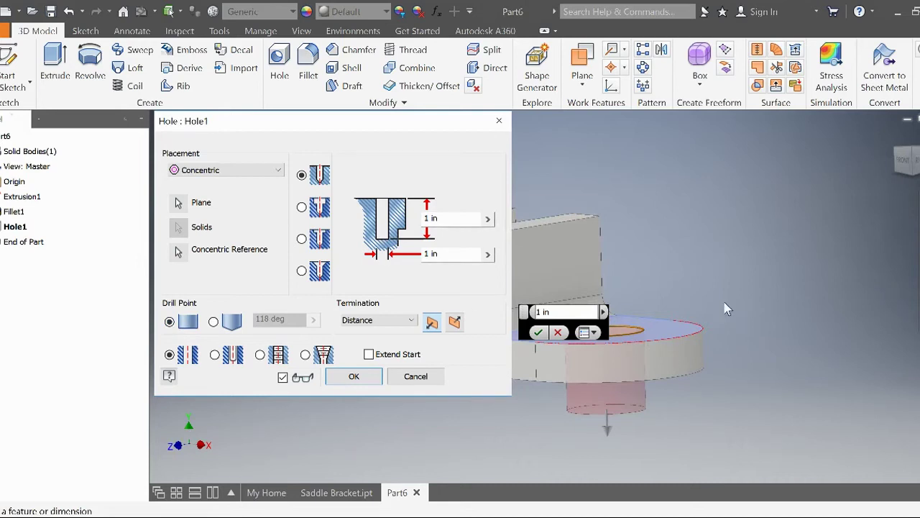
pyautogui.keyDown('shift'); pyautogui.moveTo(726, 309); pyautogui.dragTo(726, 316, button='middle'); pyautogui.keyUp('shift')
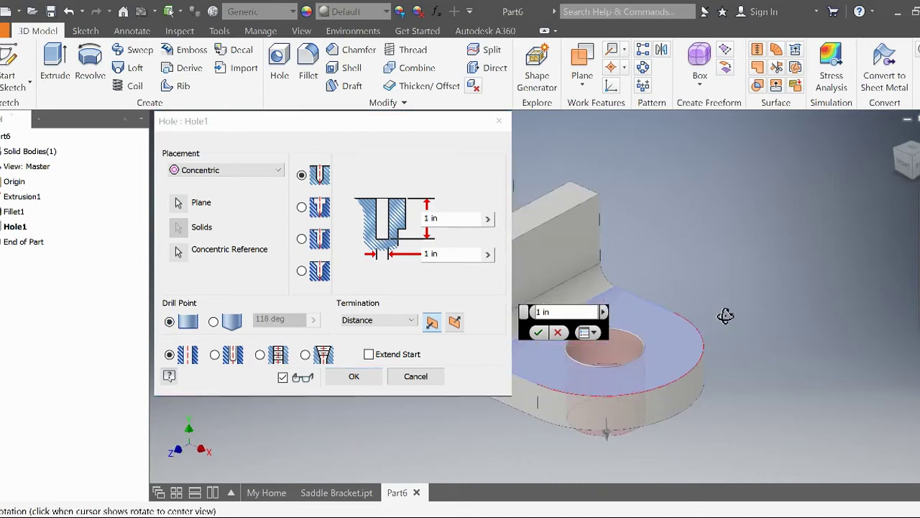
pyautogui.click(358, 375)
pyautogui.moveTo(723, 284); pyautogui.dragTo(794, 282, button='middle')
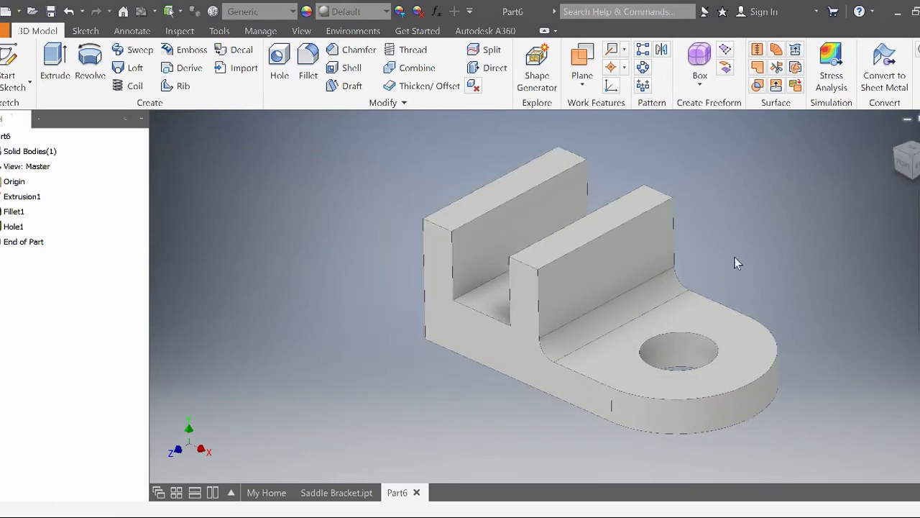
# - Compare with Saddle Bracket.ipt, then turn Part6 toward the towers' end and start a 2D sketch
pyautogui.click(342, 495)
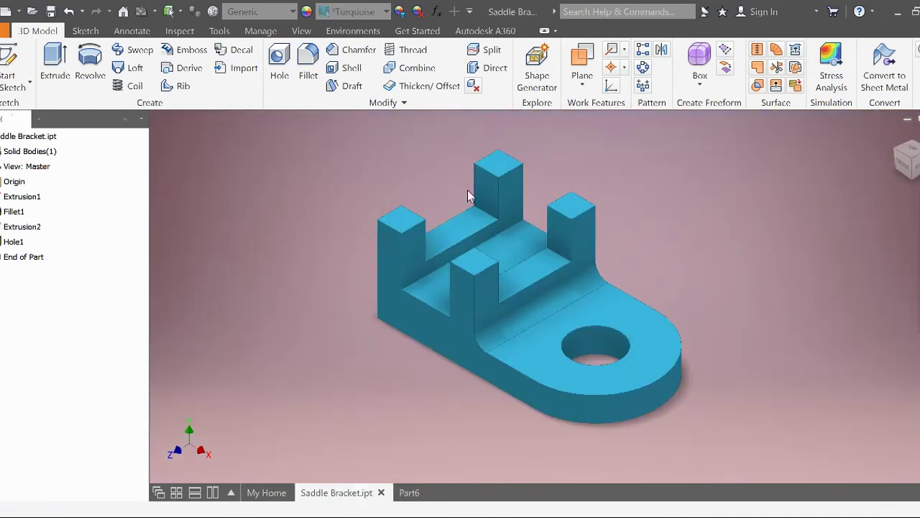
pyautogui.click(407, 492)
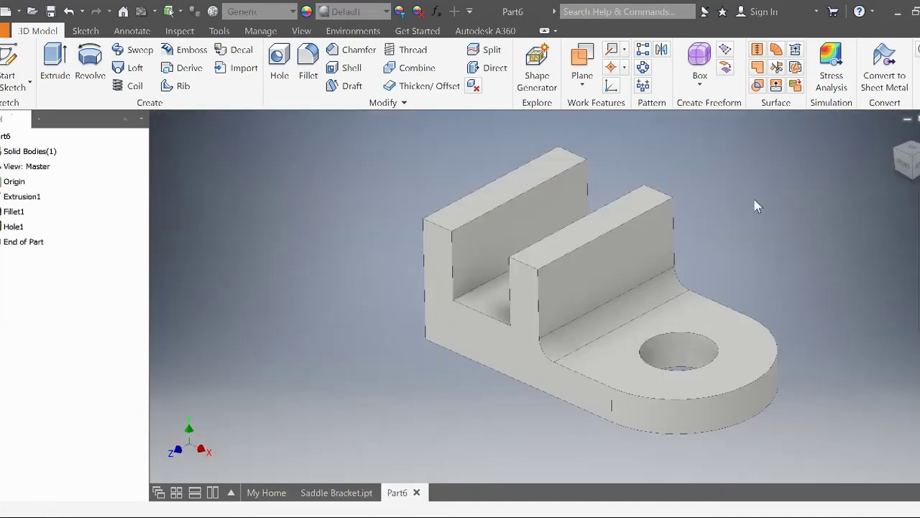
pyautogui.click(899, 155)
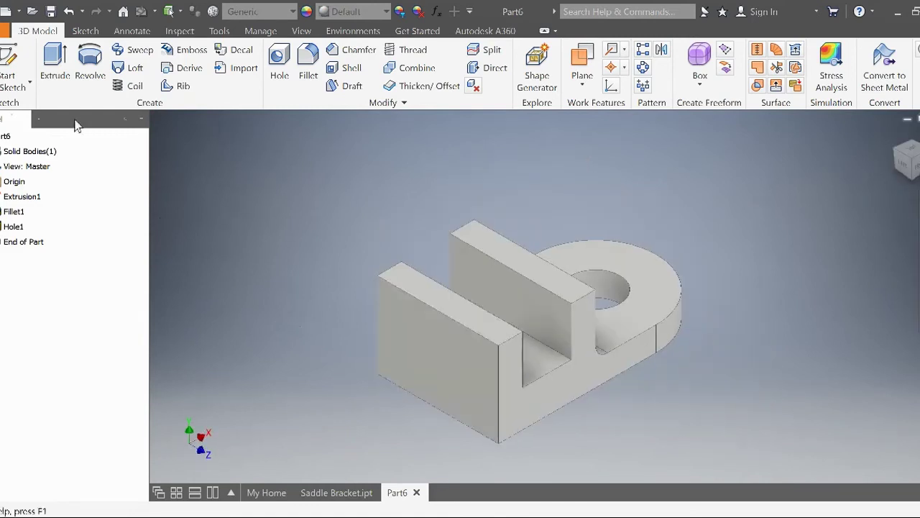
pyautogui.click(13, 65)
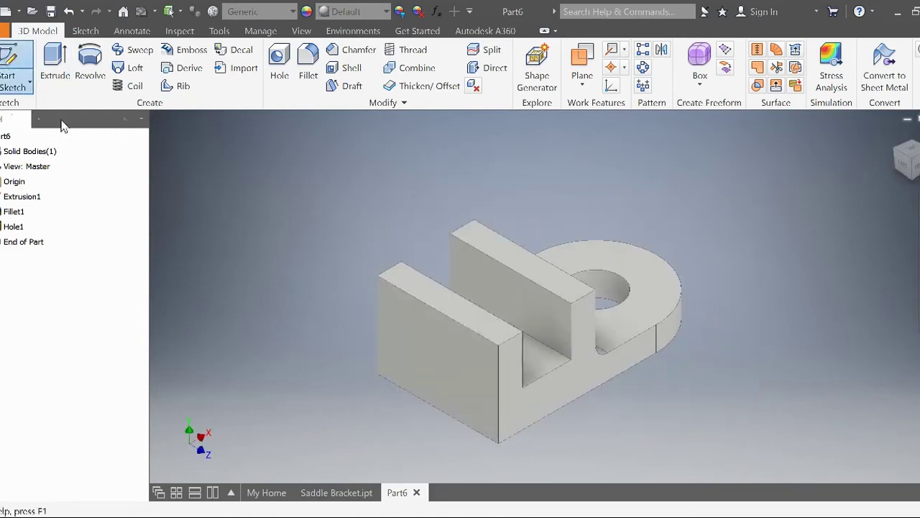
# - Start Sketch2 on the tower's end face and begin projecting its edges
pyautogui.click(400, 347)
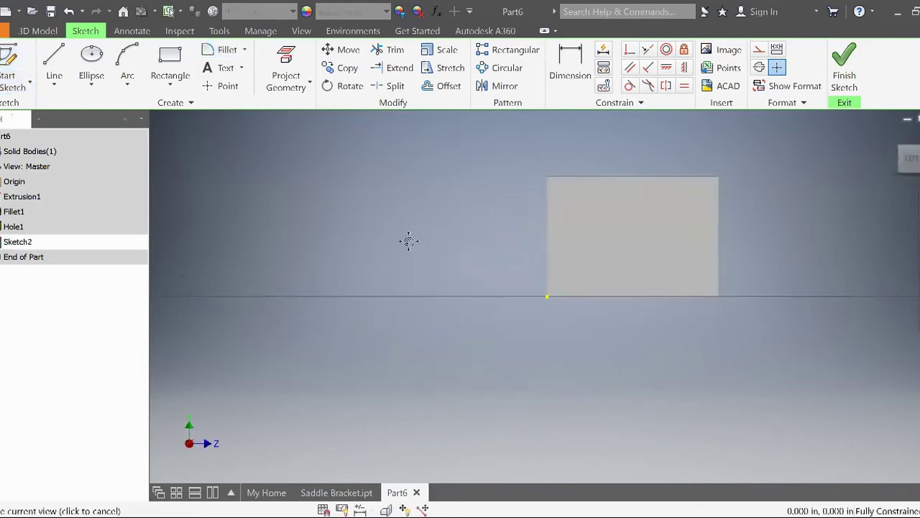
pyautogui.moveTo(407, 240); pyautogui.dragTo(271, 286, button='middle')
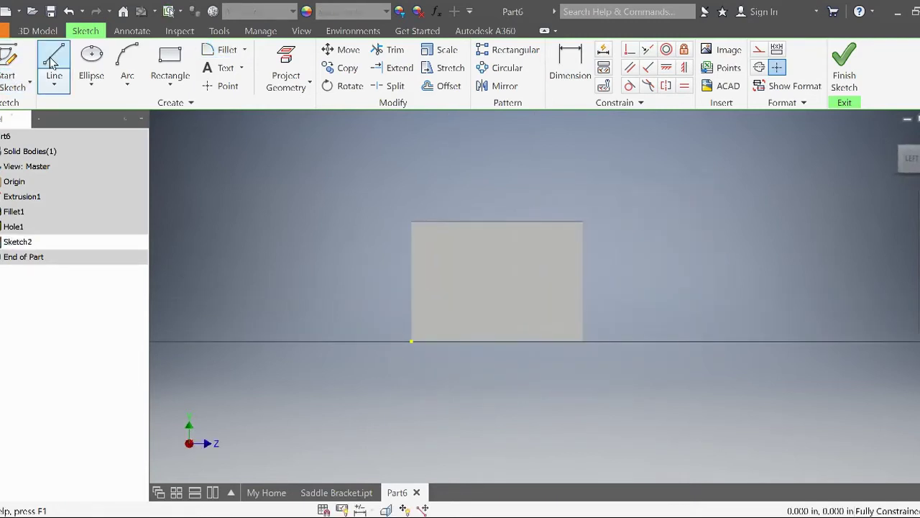
pyautogui.click(51, 63)
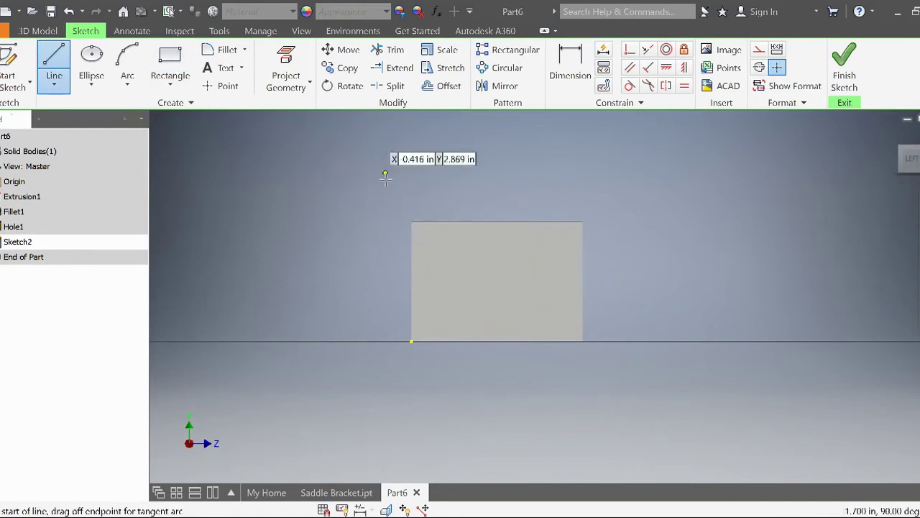
pyautogui.press('p')
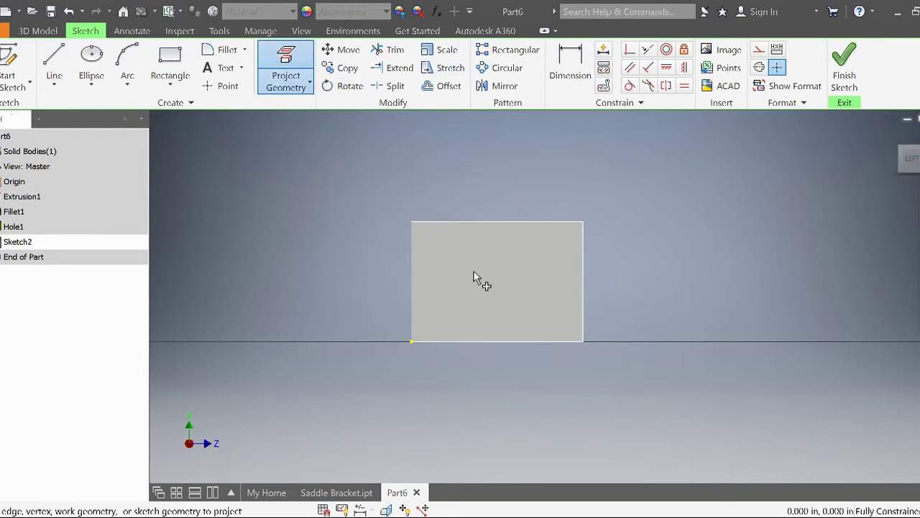
# - Project the end face's outline, then draw a .500 offset line and a .750 vertical line
pyautogui.click(511, 279)
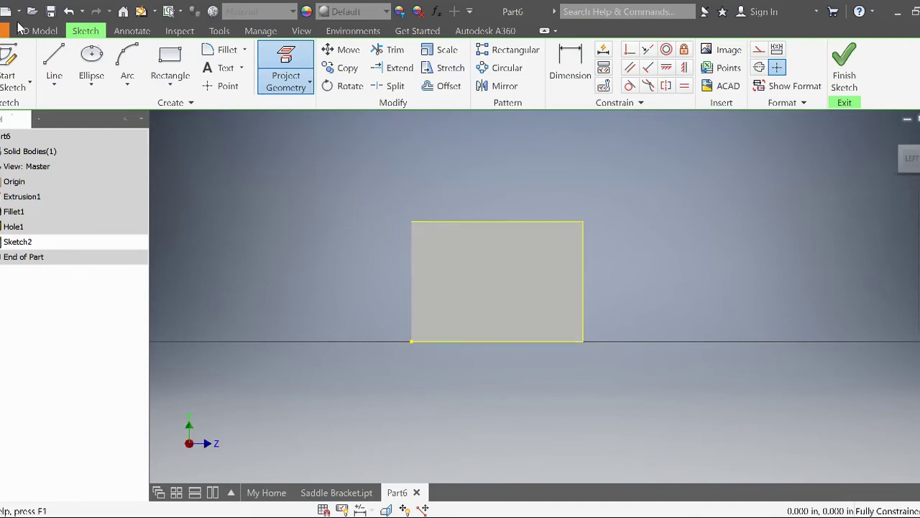
pyautogui.click(57, 63)
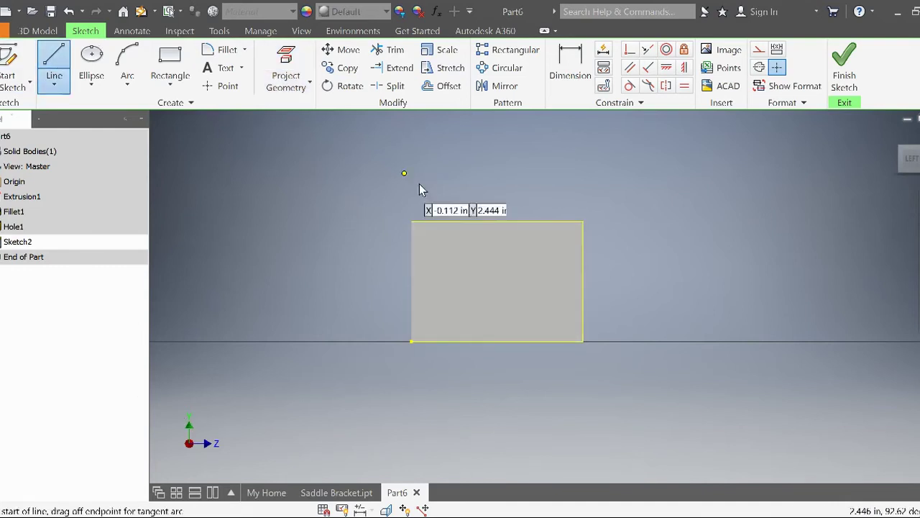
pyautogui.click(411, 220)
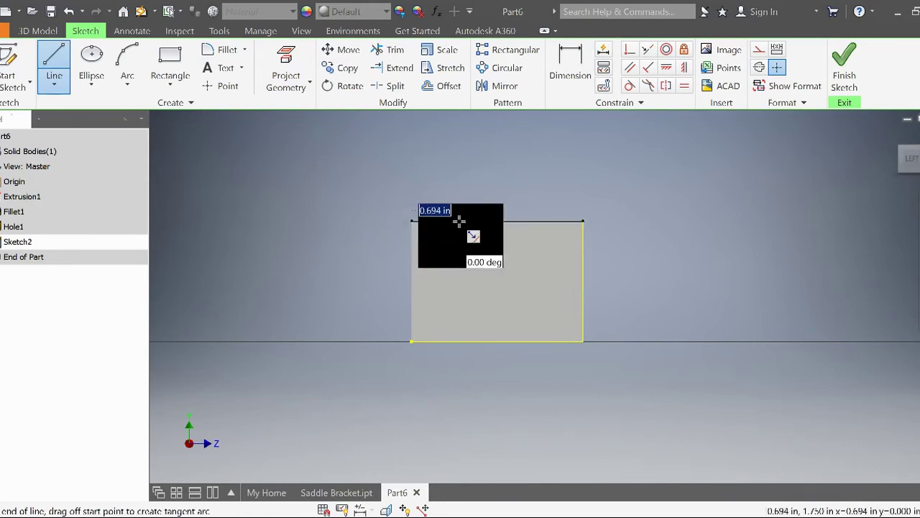
pyautogui.write('.')
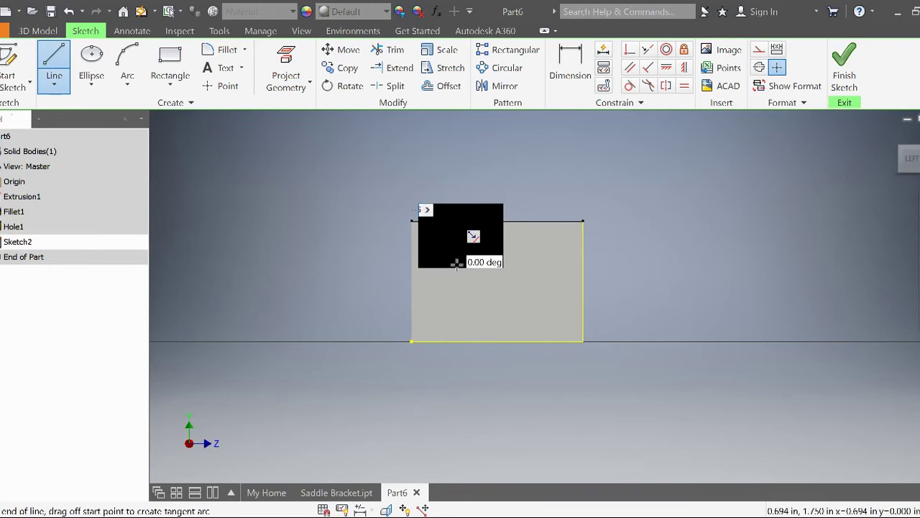
pyautogui.write('5')
pyautogui.press('Return')
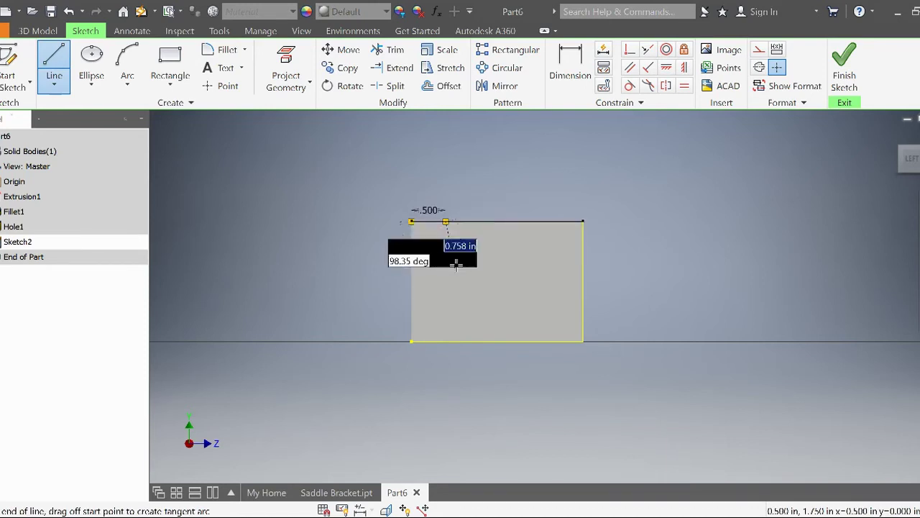
pyautogui.write('.5')
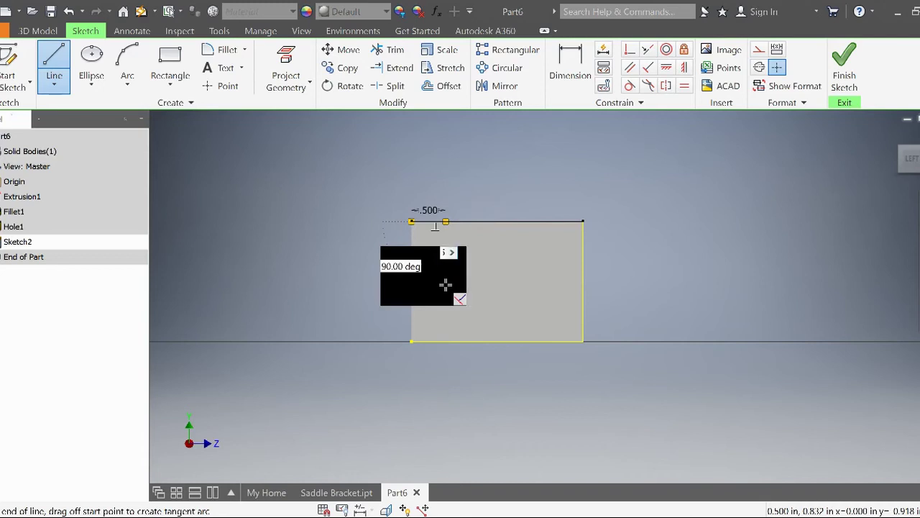
pyautogui.press('Escape')
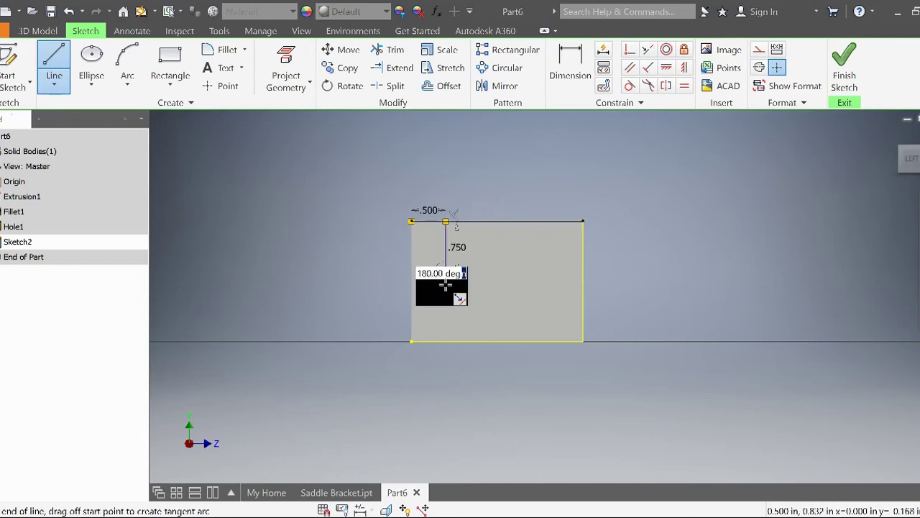
pyautogui.write('.75')
pyautogui.press('Return')
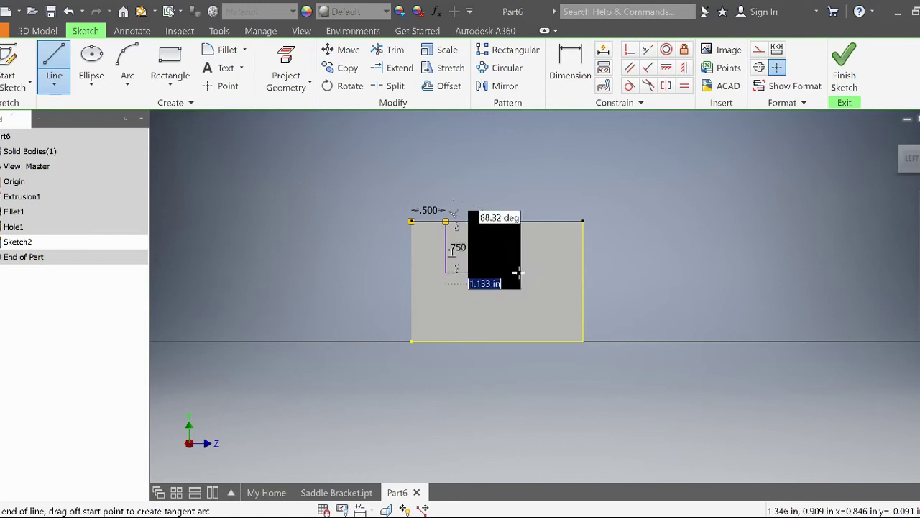
# - Draw the slot's bottom line, close it to the top edge, and extend along the top to the right corner
pyautogui.click(551, 274)
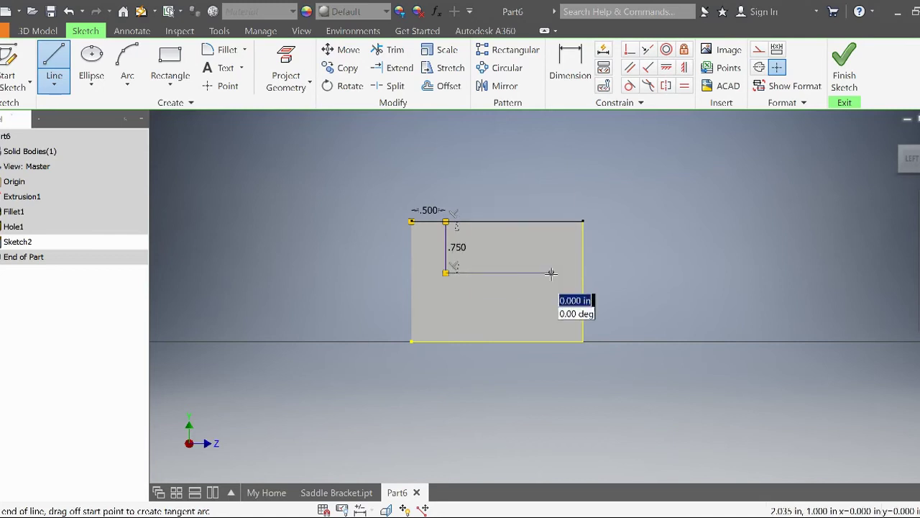
pyautogui.click(550, 221)
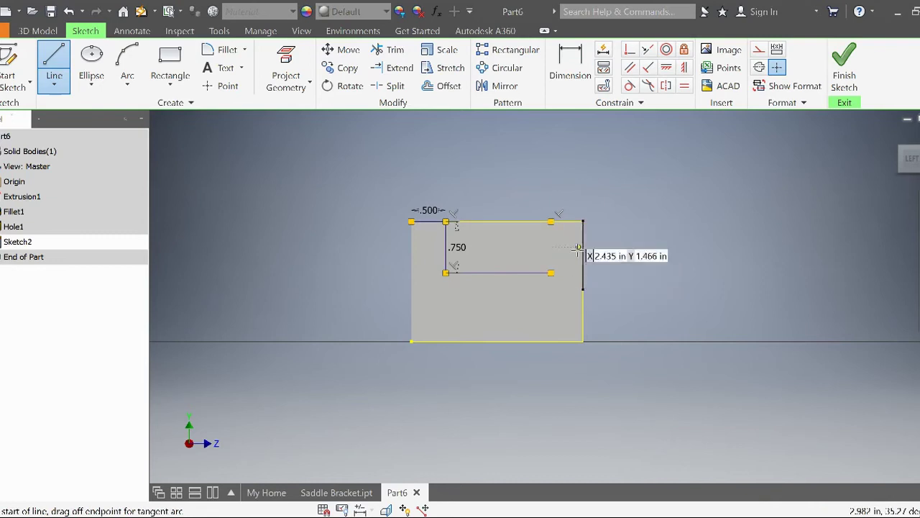
pyautogui.click(550, 221)
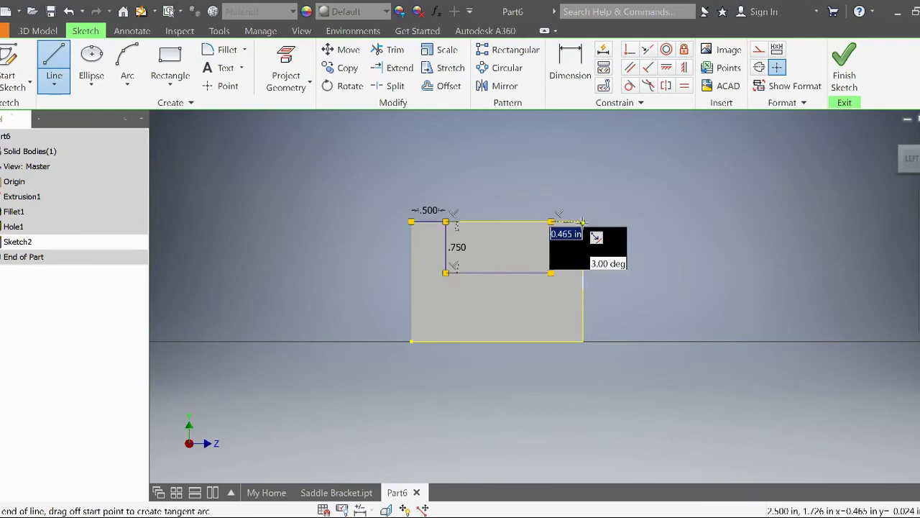
pyautogui.click(582, 220)
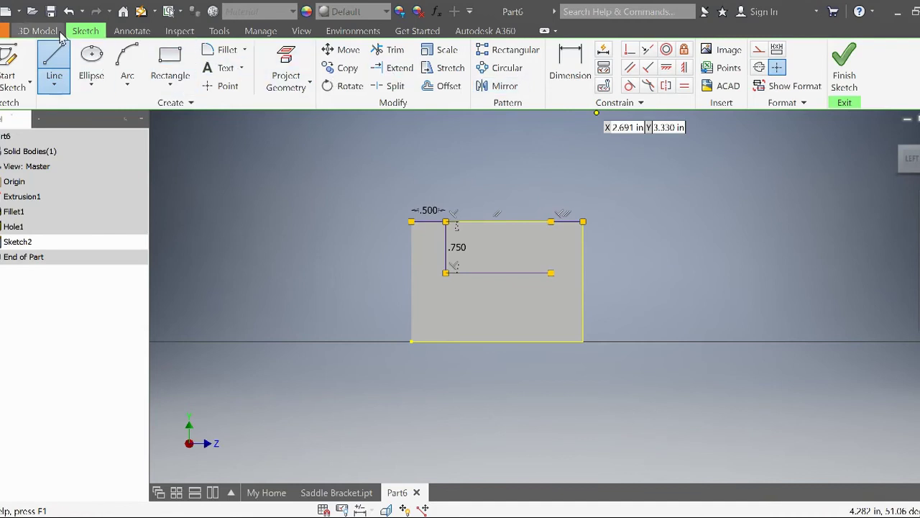
# - Attempt to dimension the top edge, then delete its horizontal constraint
pyautogui.click(570, 71)
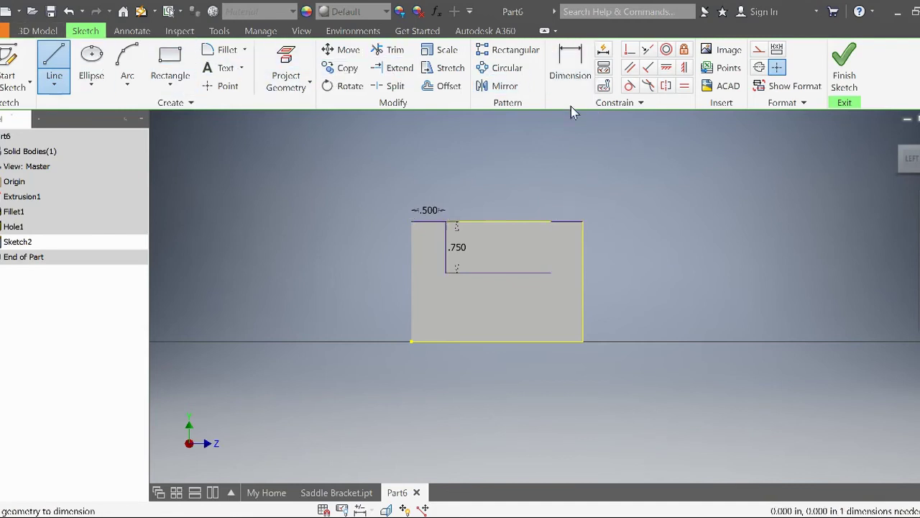
pyautogui.click(566, 222)
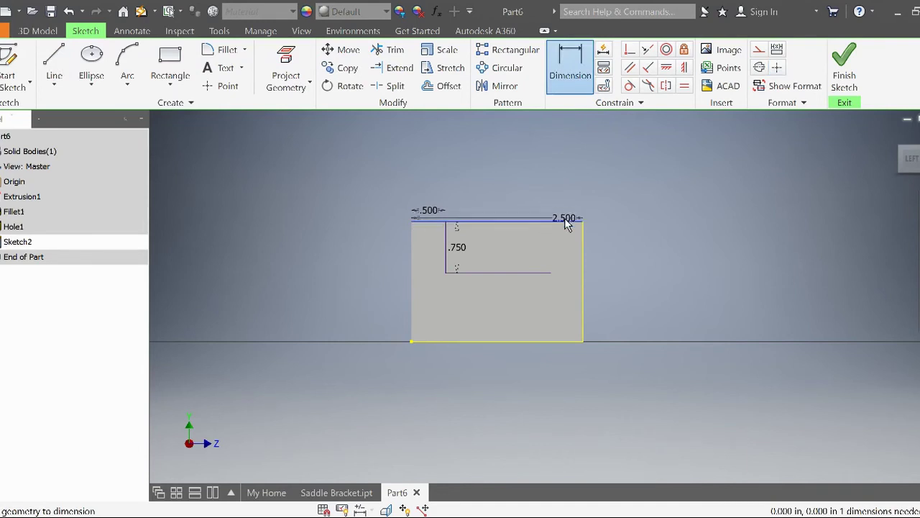
pyautogui.press('Escape')
pyautogui.press('d')
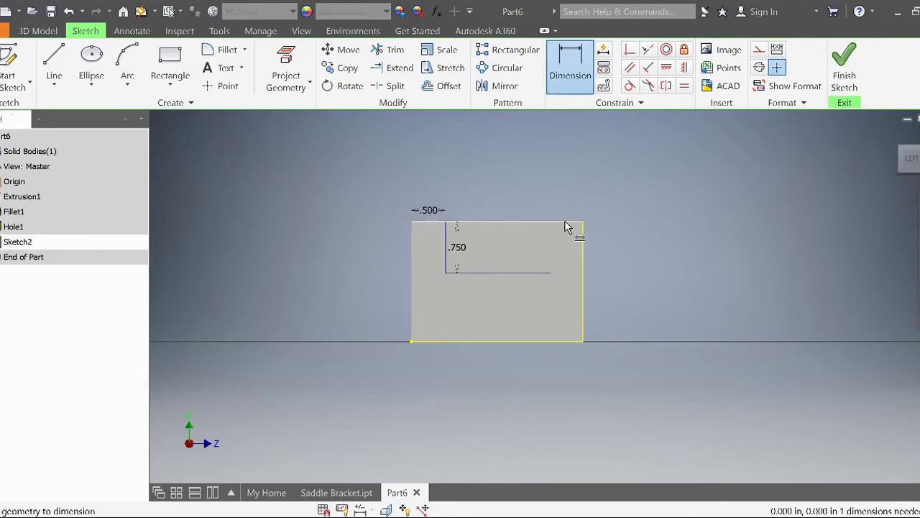
pyautogui.press('Escape')
pyautogui.click(514, 223)
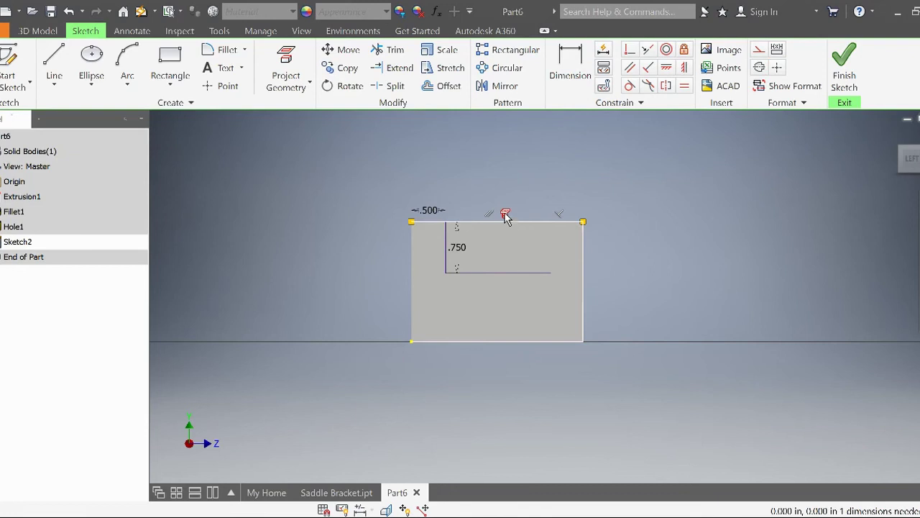
pyautogui.press('Delete')
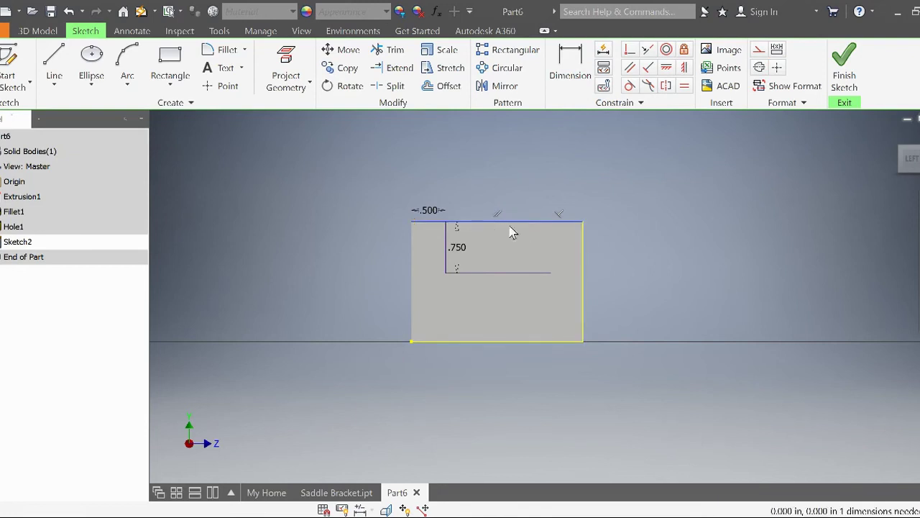
# - Retry dimensioning the top edge, decline the over-constraining dimension, and select the right-side slot lines
pyautogui.click(570, 65)
pyautogui.click(567, 222)
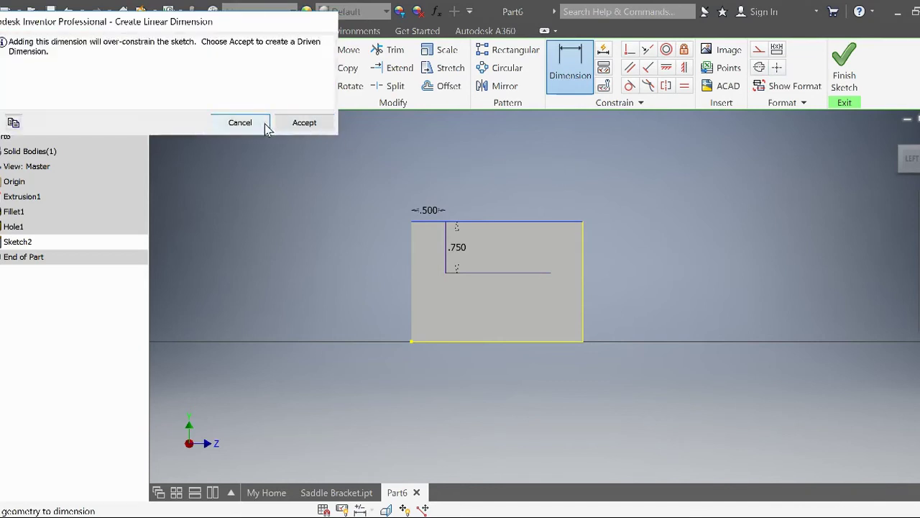
pyautogui.click(265, 123)
pyautogui.click(573, 61)
pyautogui.click(571, 222)
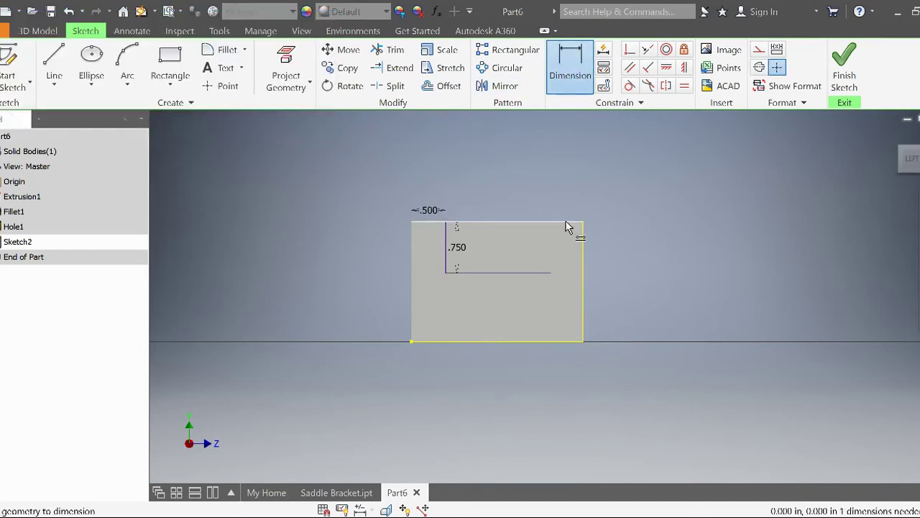
pyautogui.press('Escape')
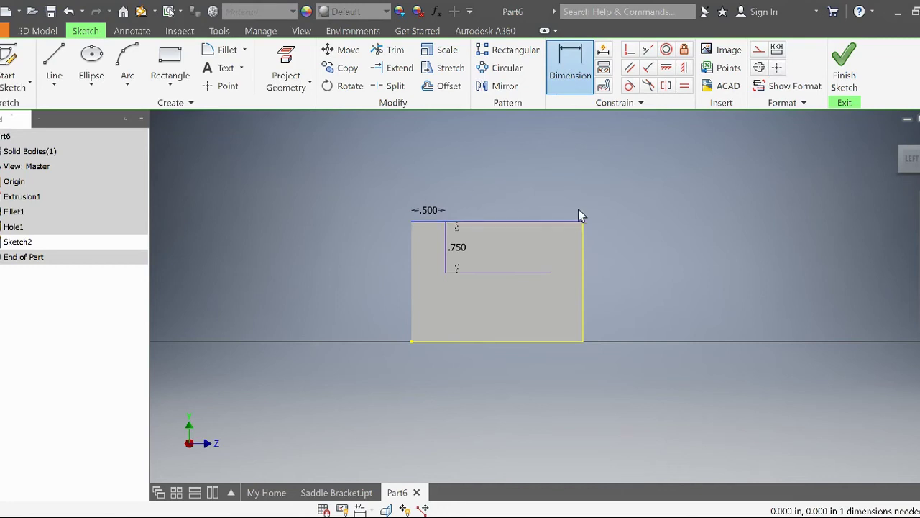
pyautogui.press('Escape')
pyautogui.moveTo(612, 192)
pyautogui.mouseDown()
pyautogui.moveTo(528, 287)
pyautogui.moveTo(533, 280)
pyautogui.mouseUp()
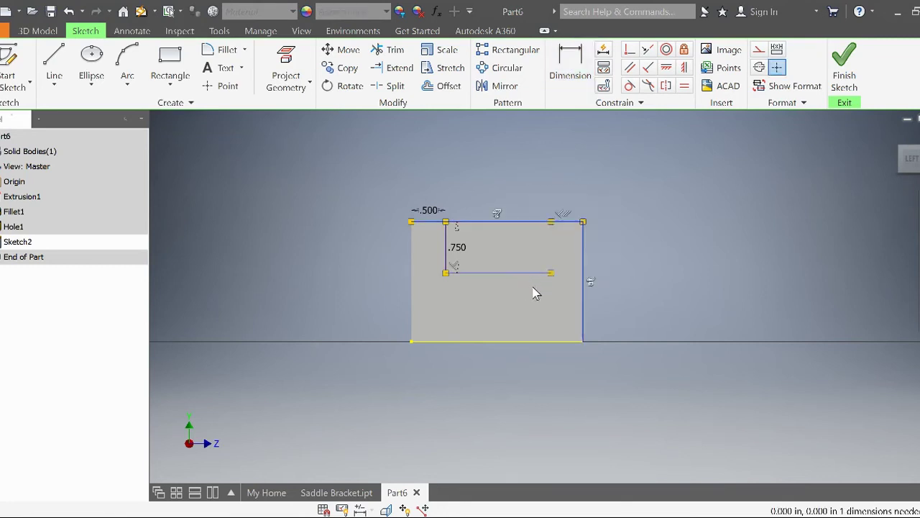
# - Delete the selected right-side lines and draw a .500 line leftward from the top-right corner
pyautogui.press('Delete')
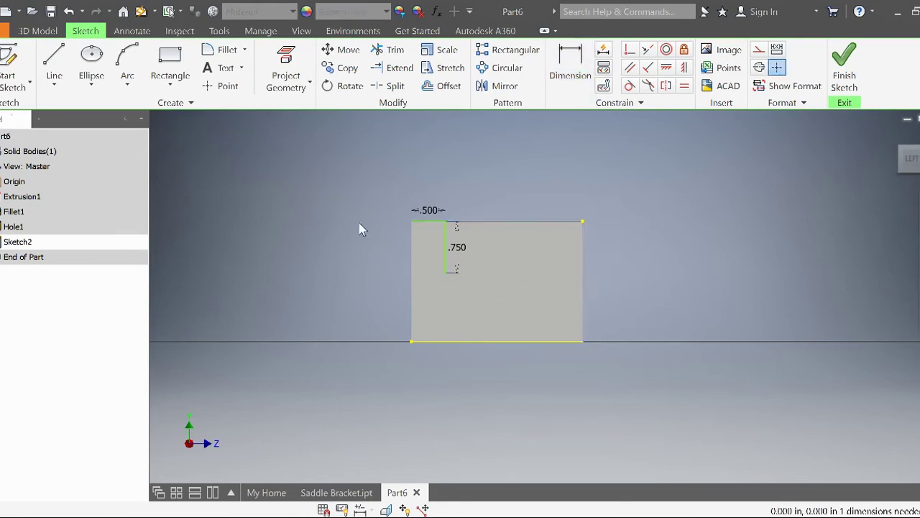
pyautogui.click(52, 59)
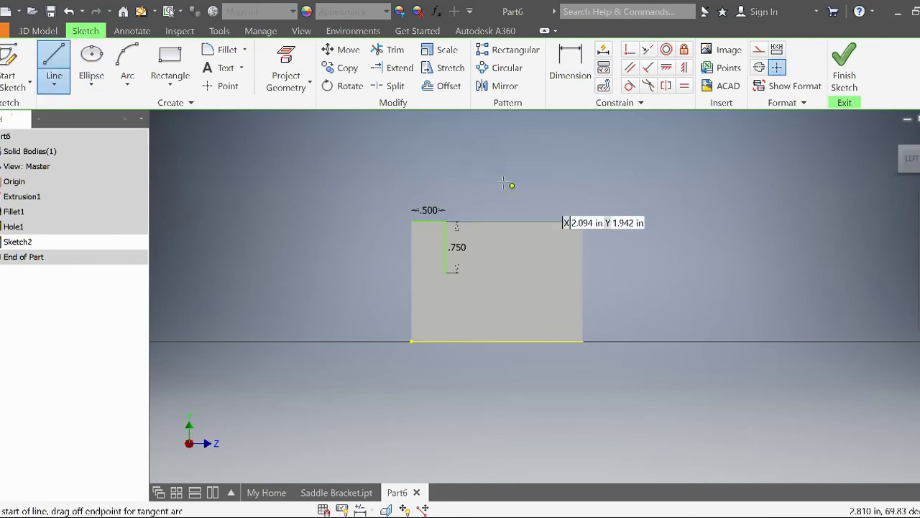
pyautogui.click(583, 221)
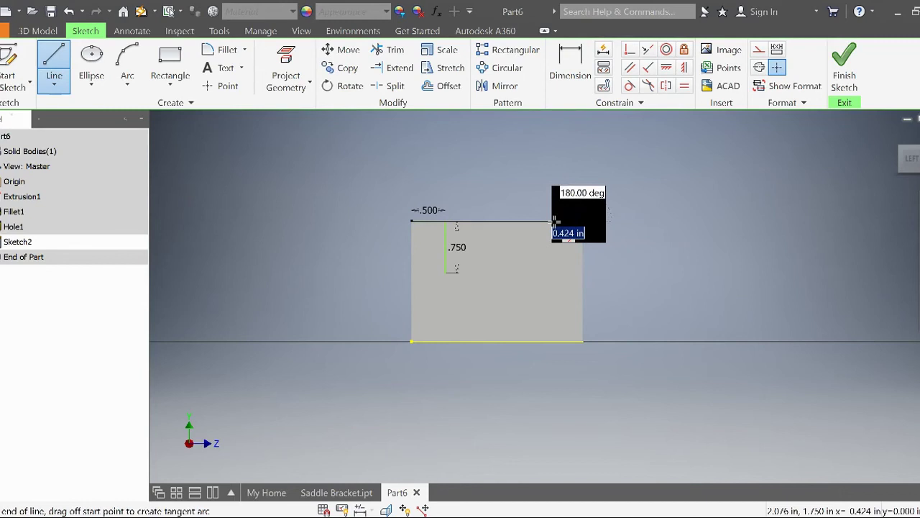
pyautogui.press('BackSpace')
pyautogui.write('.5')
pyautogui.press('Return')
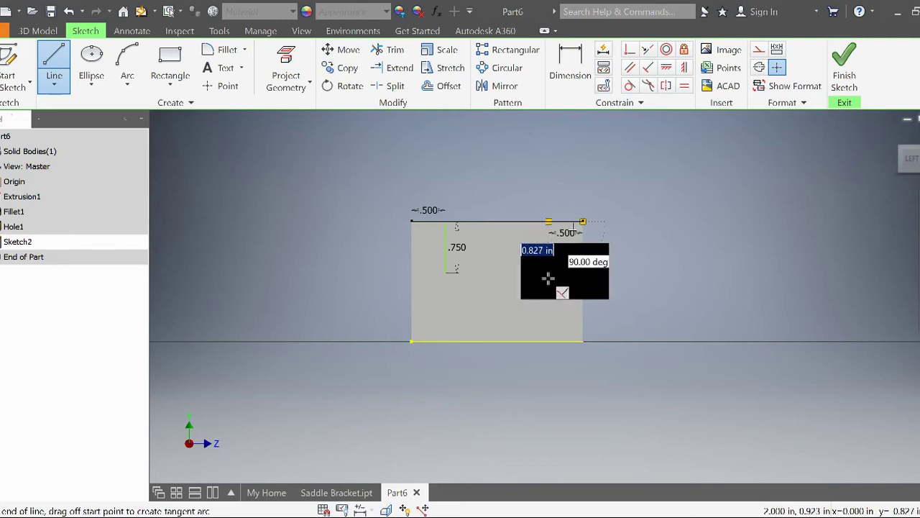
# - Add a .750 vertical segment, close the slot horizontally, and project the face's edges
pyautogui.press('BackSpace')
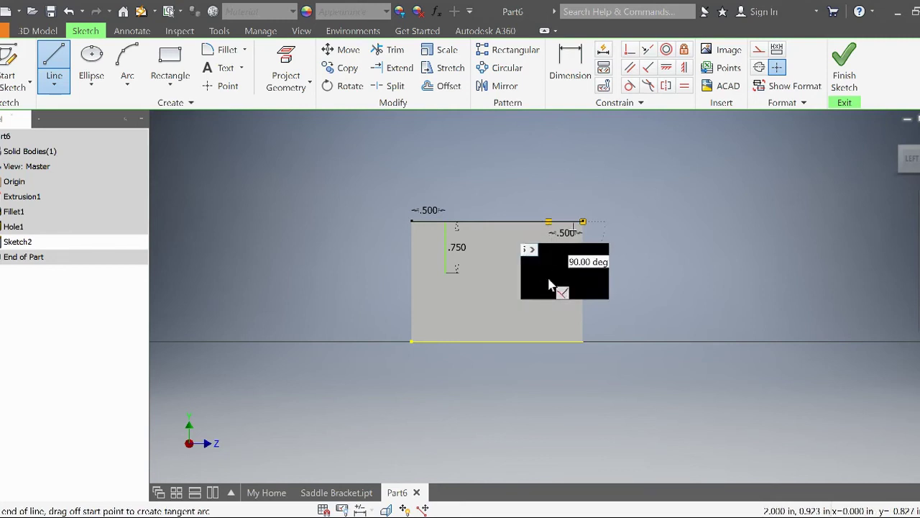
pyautogui.write('.75')
pyautogui.press('Return')
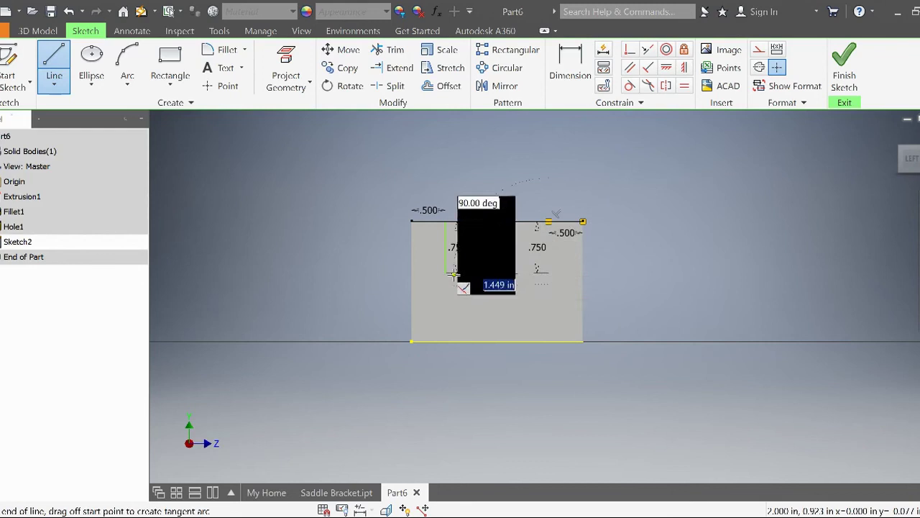
pyautogui.press('Return')
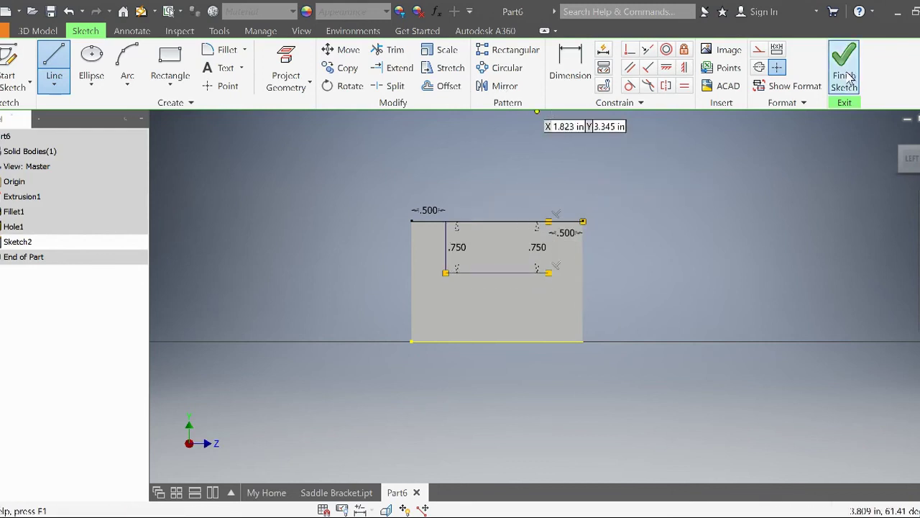
pyautogui.click(286, 72)
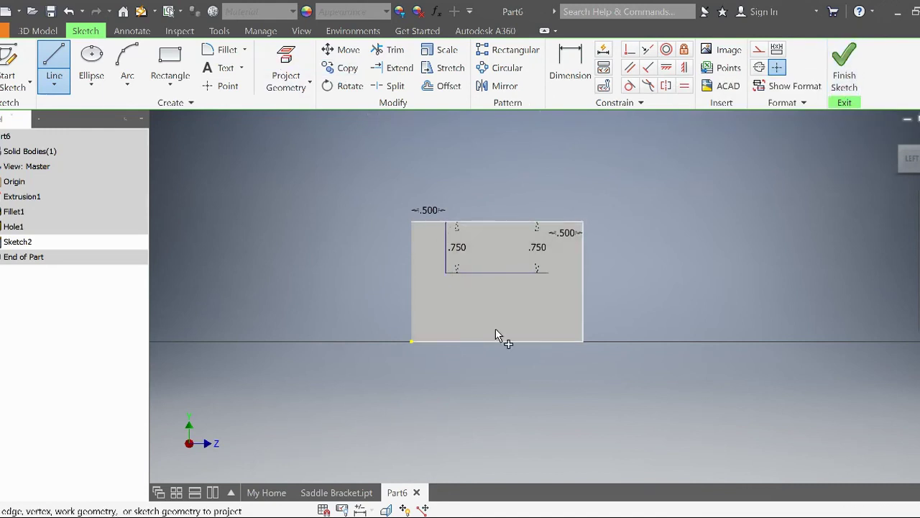
pyautogui.click(483, 237)
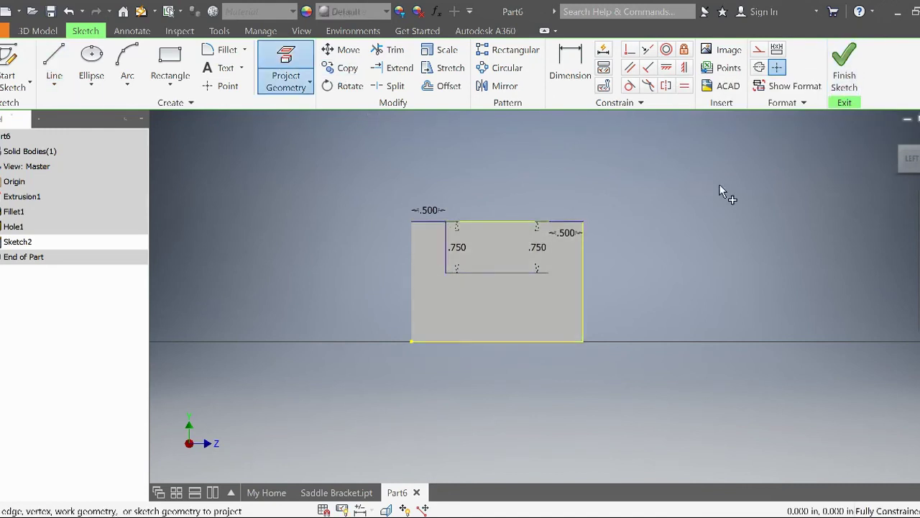
# - Finish Sketch2 and set up a Cut extrusion of the slot profile at 2.5 in
pyautogui.click(844, 58)
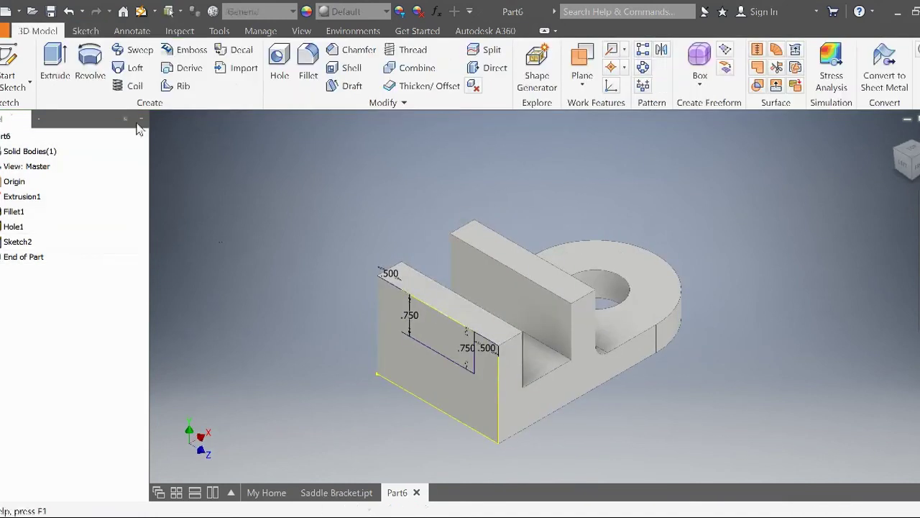
pyautogui.click(61, 70)
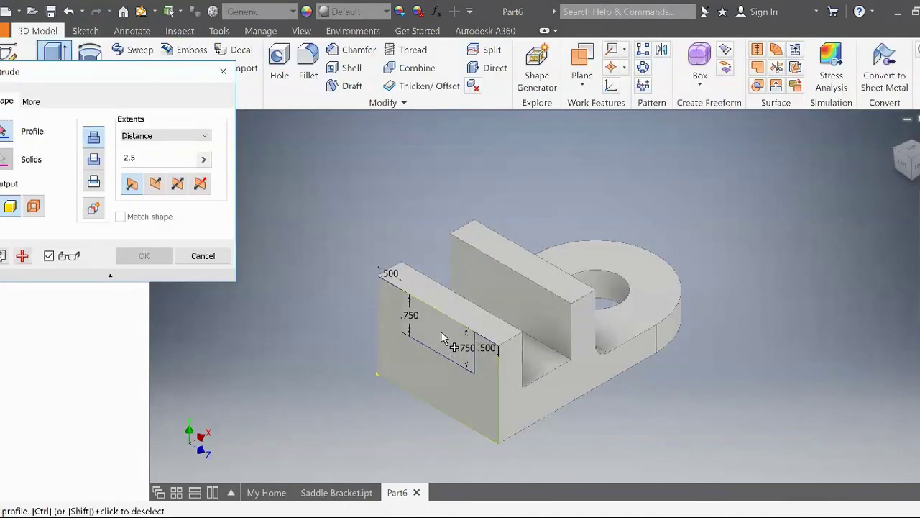
pyautogui.click(439, 335)
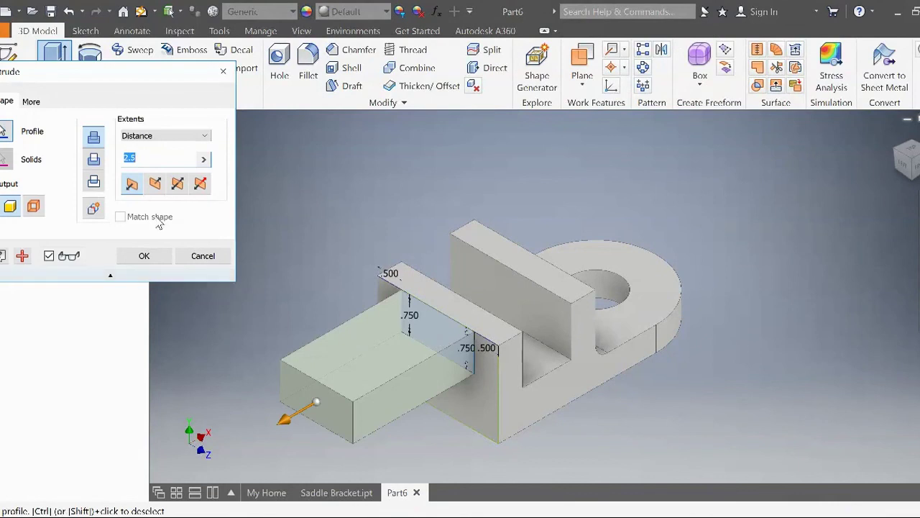
pyautogui.click(94, 162)
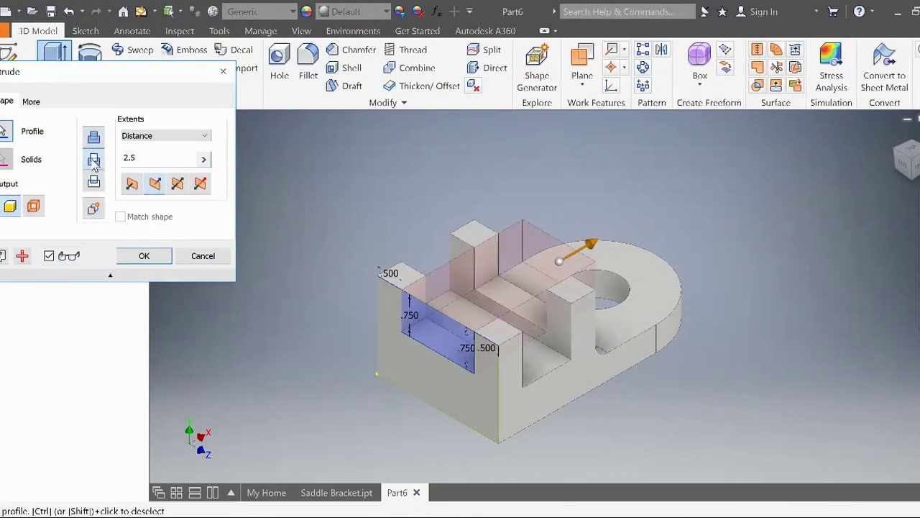
# - Apply the slot cut, return to the Home view, and give the part Flaked Satin - Blue
pyautogui.click(145, 256)
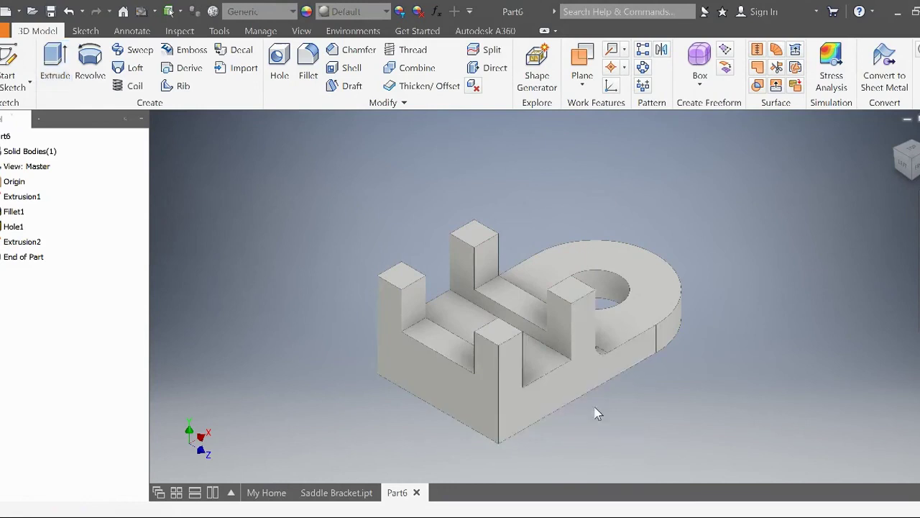
pyautogui.keyDown('shift'); pyautogui.moveTo(775, 481); pyautogui.dragTo(846, 237, button='middle'); pyautogui.keyUp('shift')
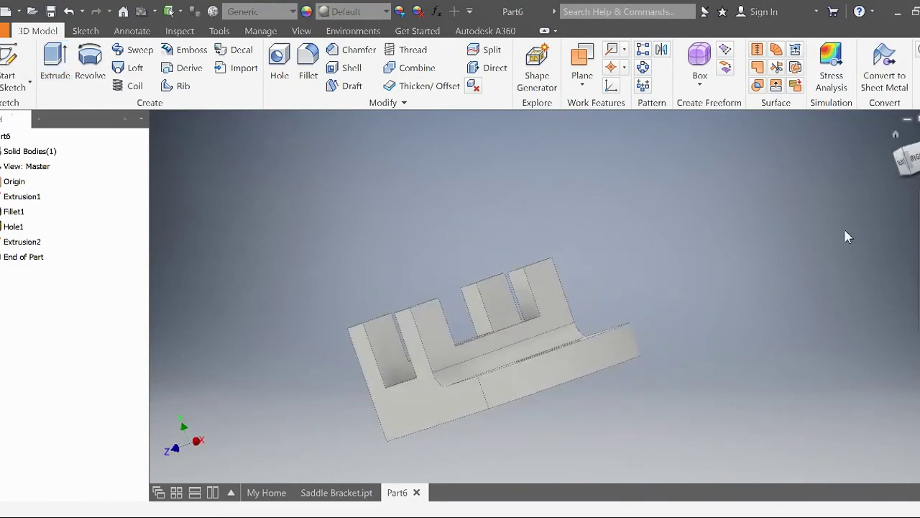
pyautogui.click(907, 157)
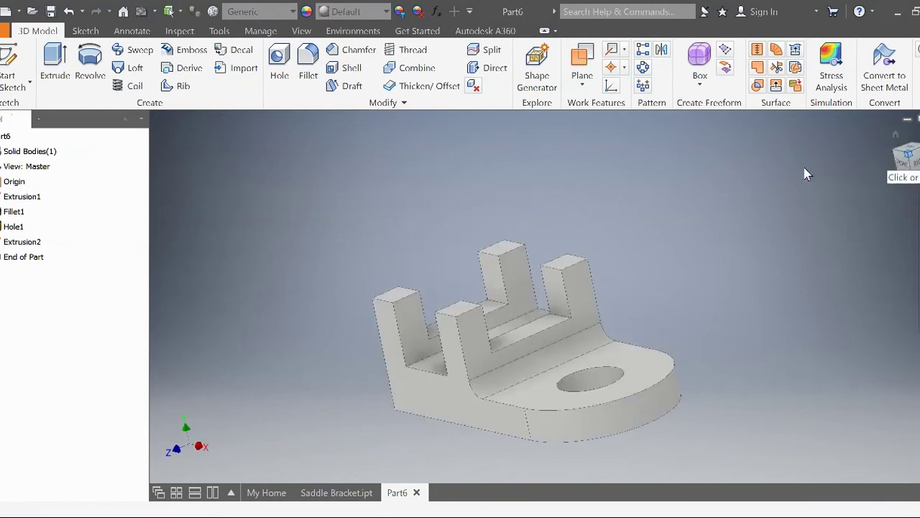
pyautogui.click(375, 12)
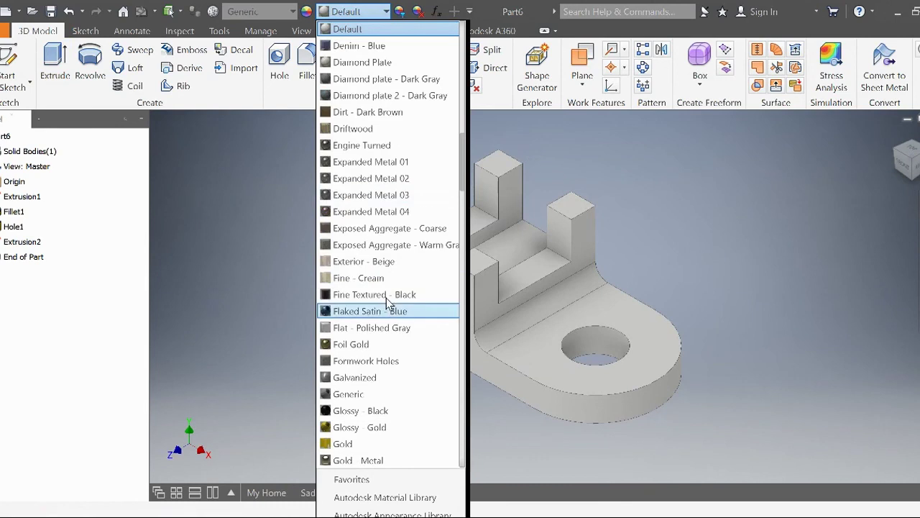
pyautogui.click(384, 314)
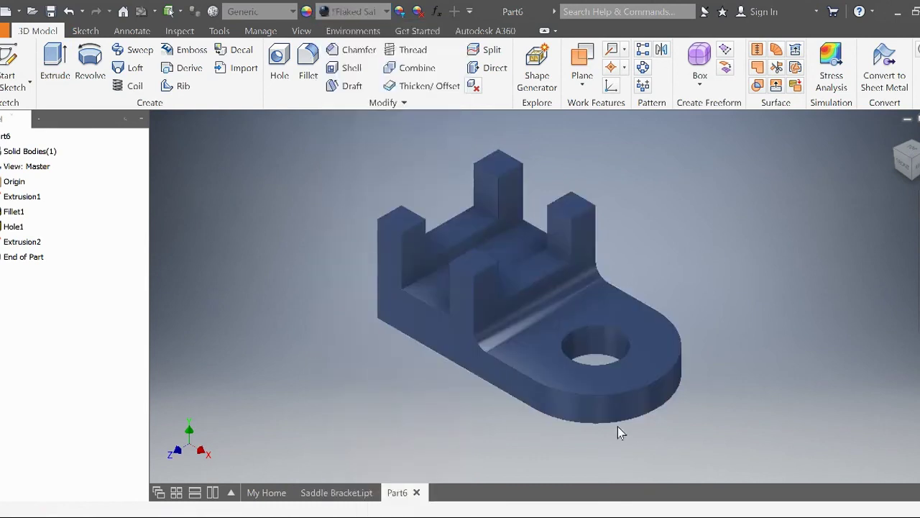